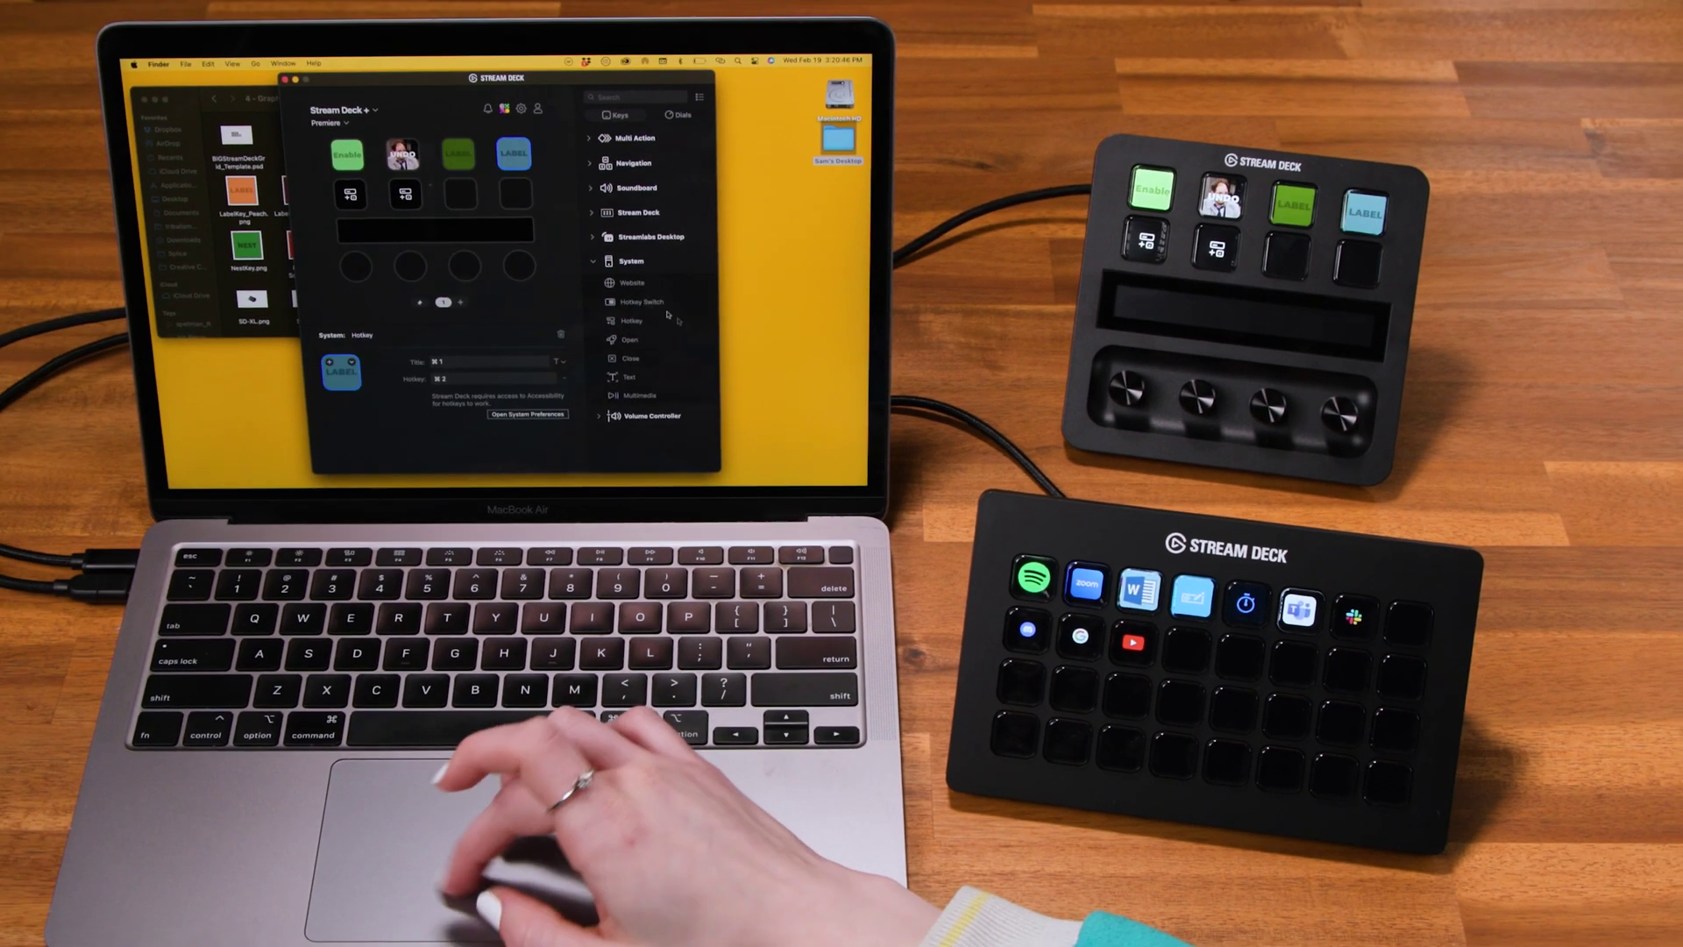
Step: Record the Rotate CCW hotkey for the Premiere profile's dial turn
click(478, 375)
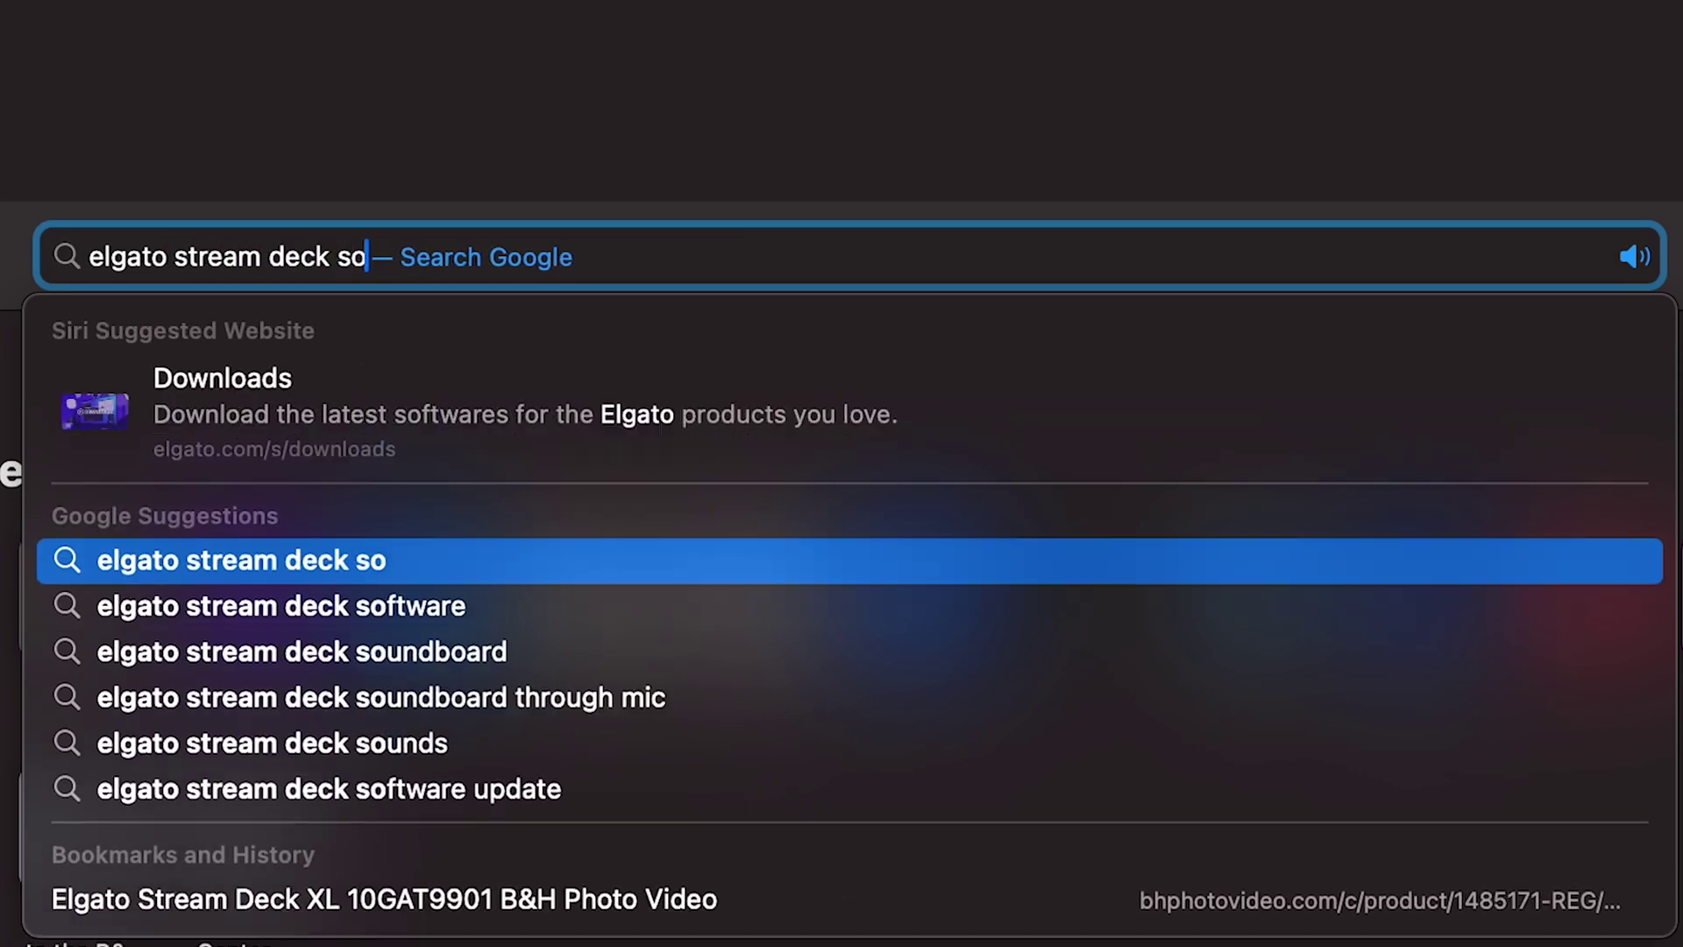
Step: Search for 'elgato stream deck software download' and open elgato.com/s/downloads
key(Return)
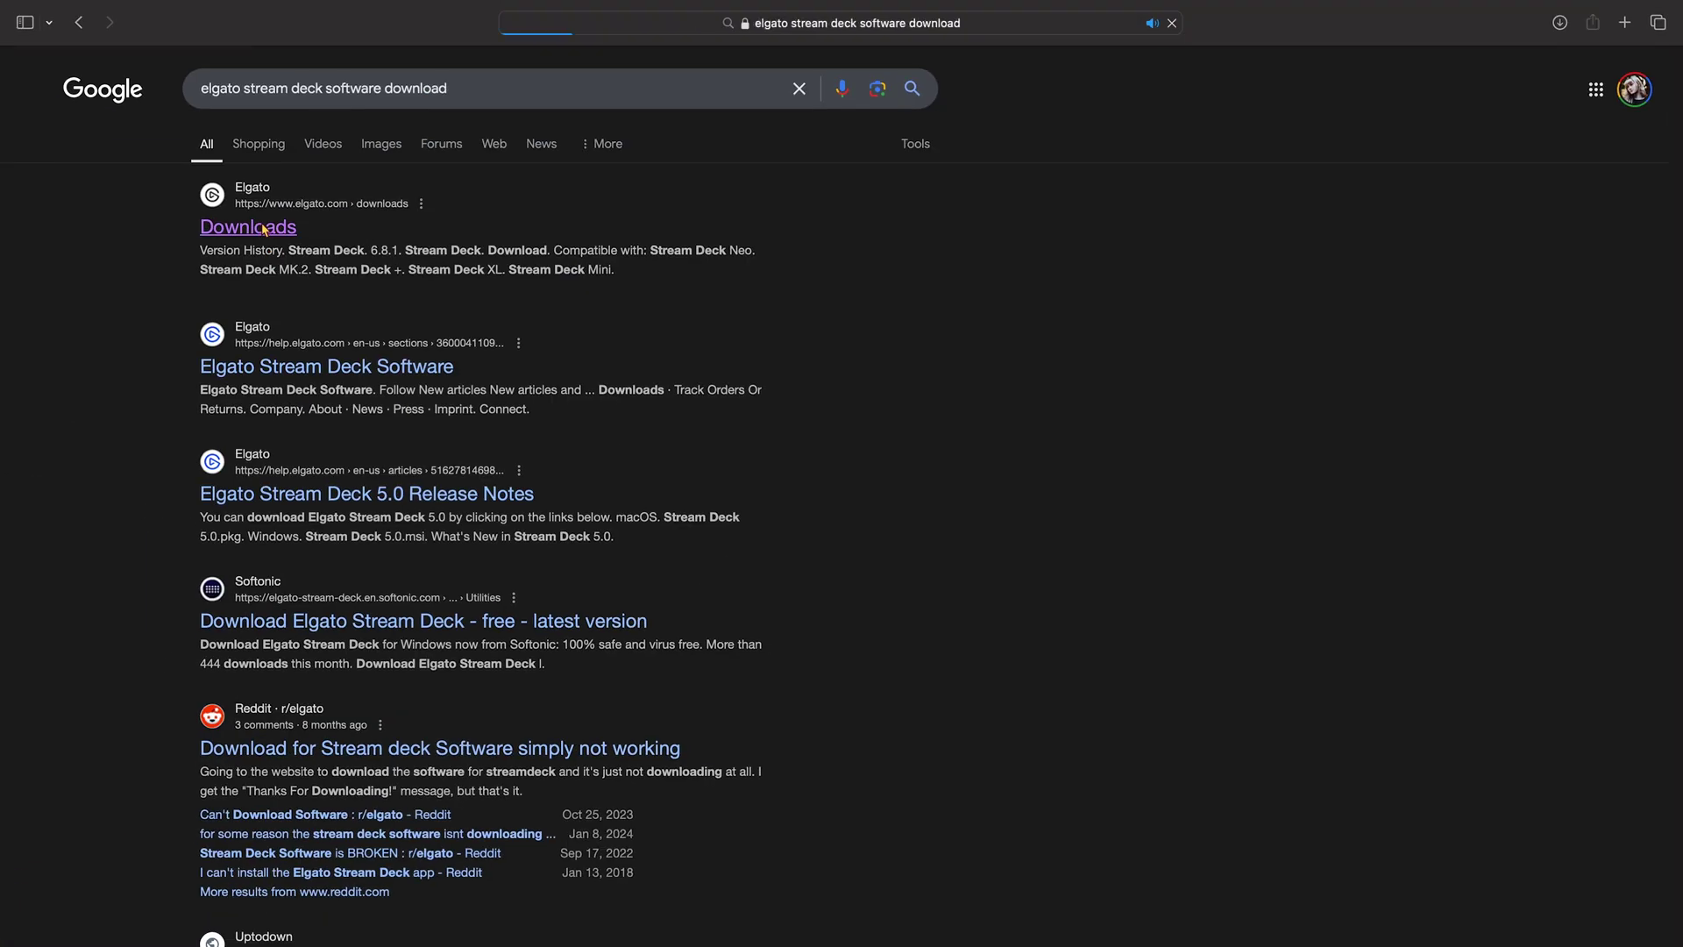
click(265, 230)
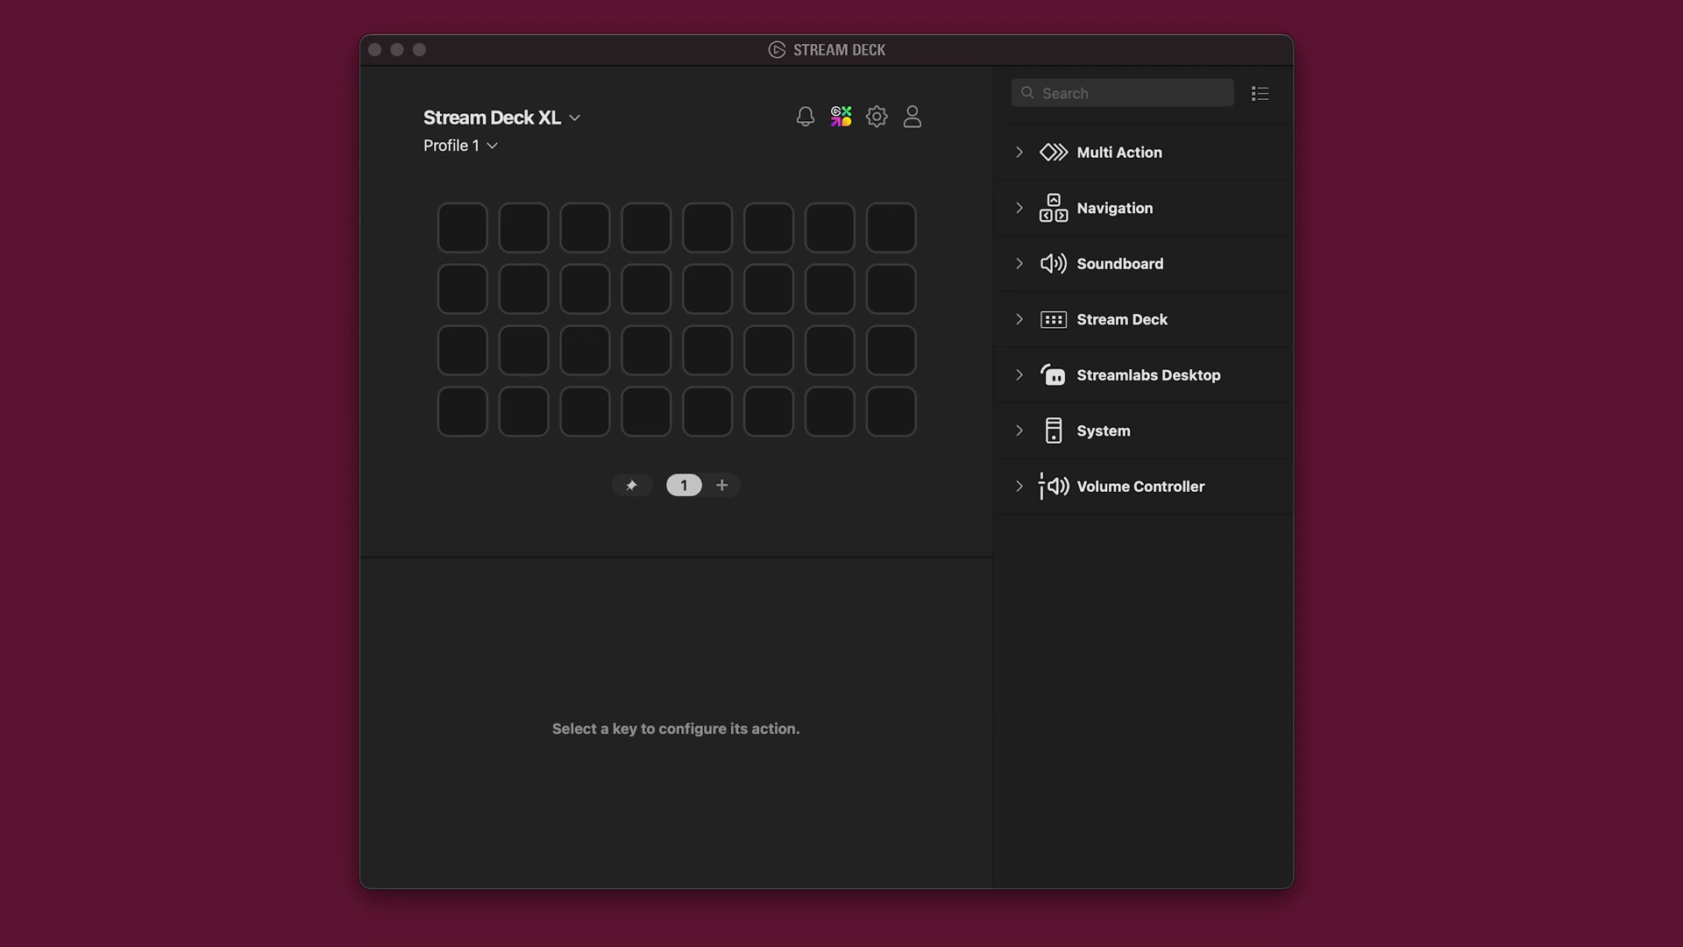
Step: Choose Edit Profiles… from the Stream Deck XL profile list and scroll the profiles
click(493, 146)
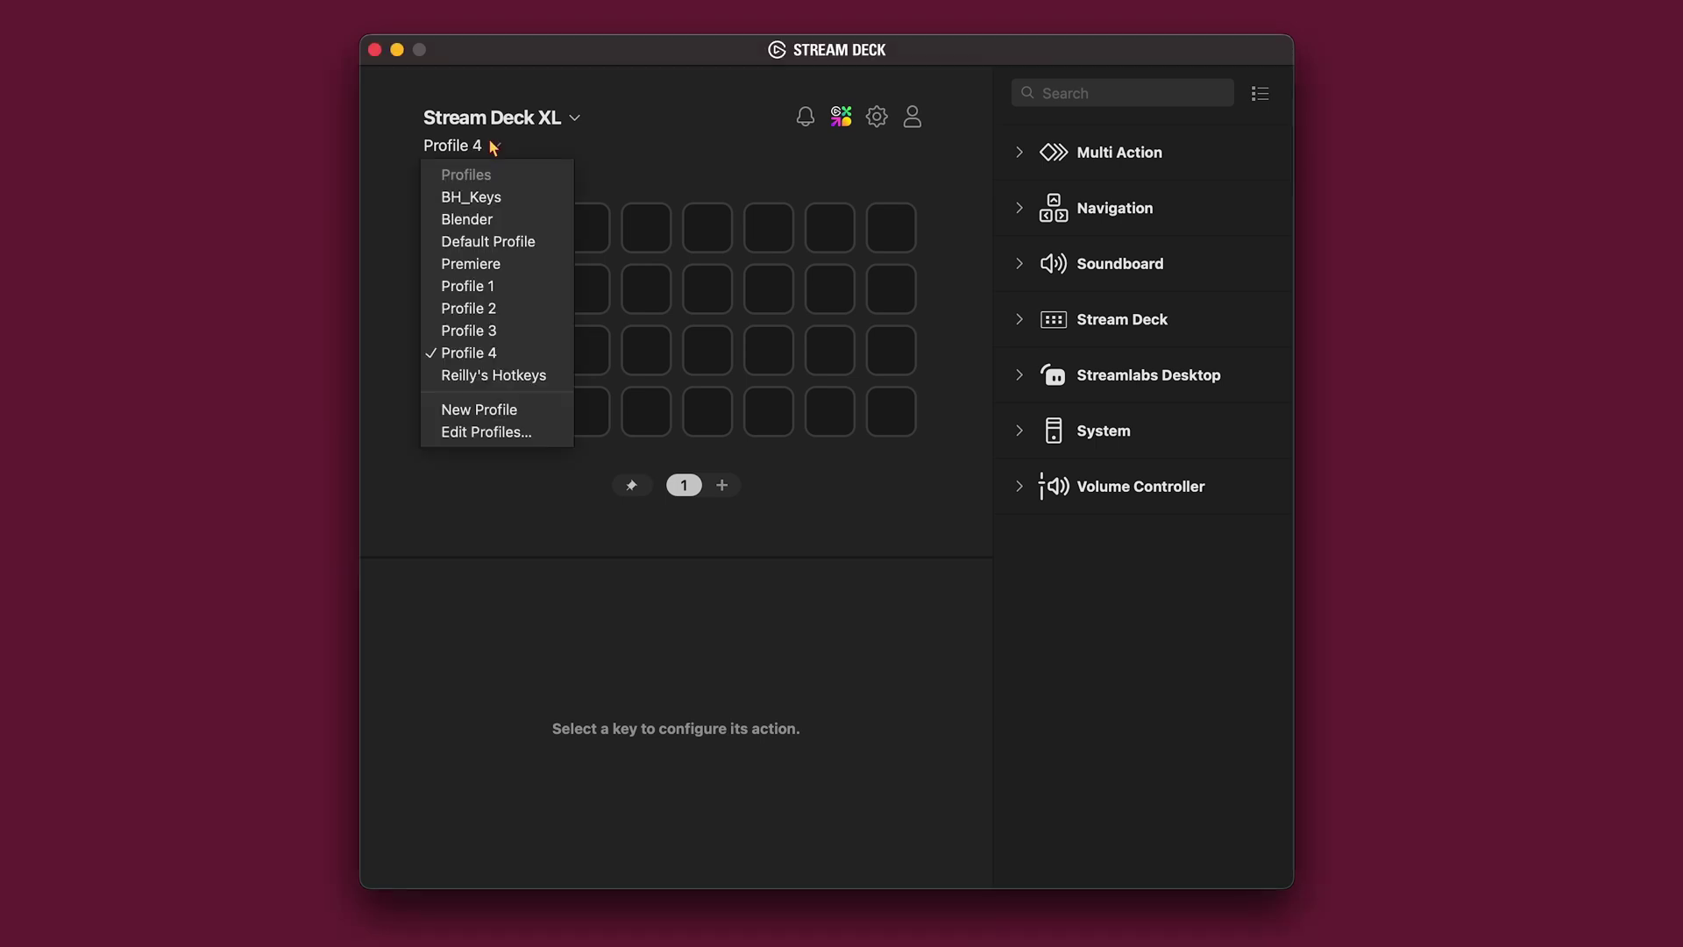
click(524, 433)
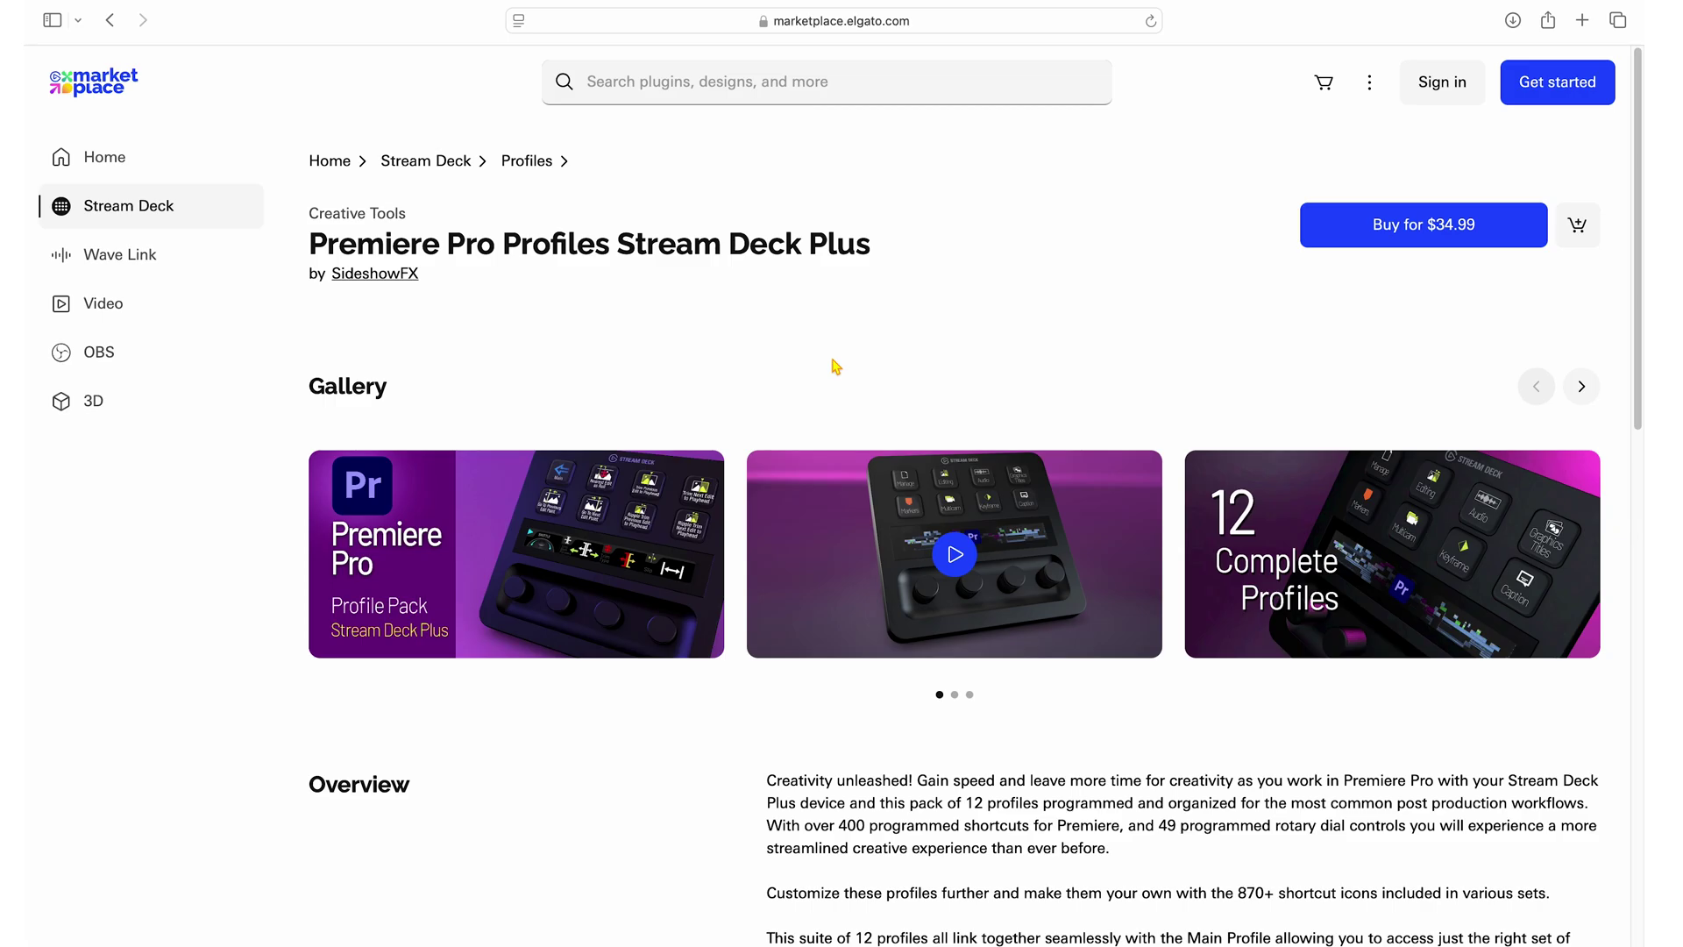
scroll(834, 365, down, 10)
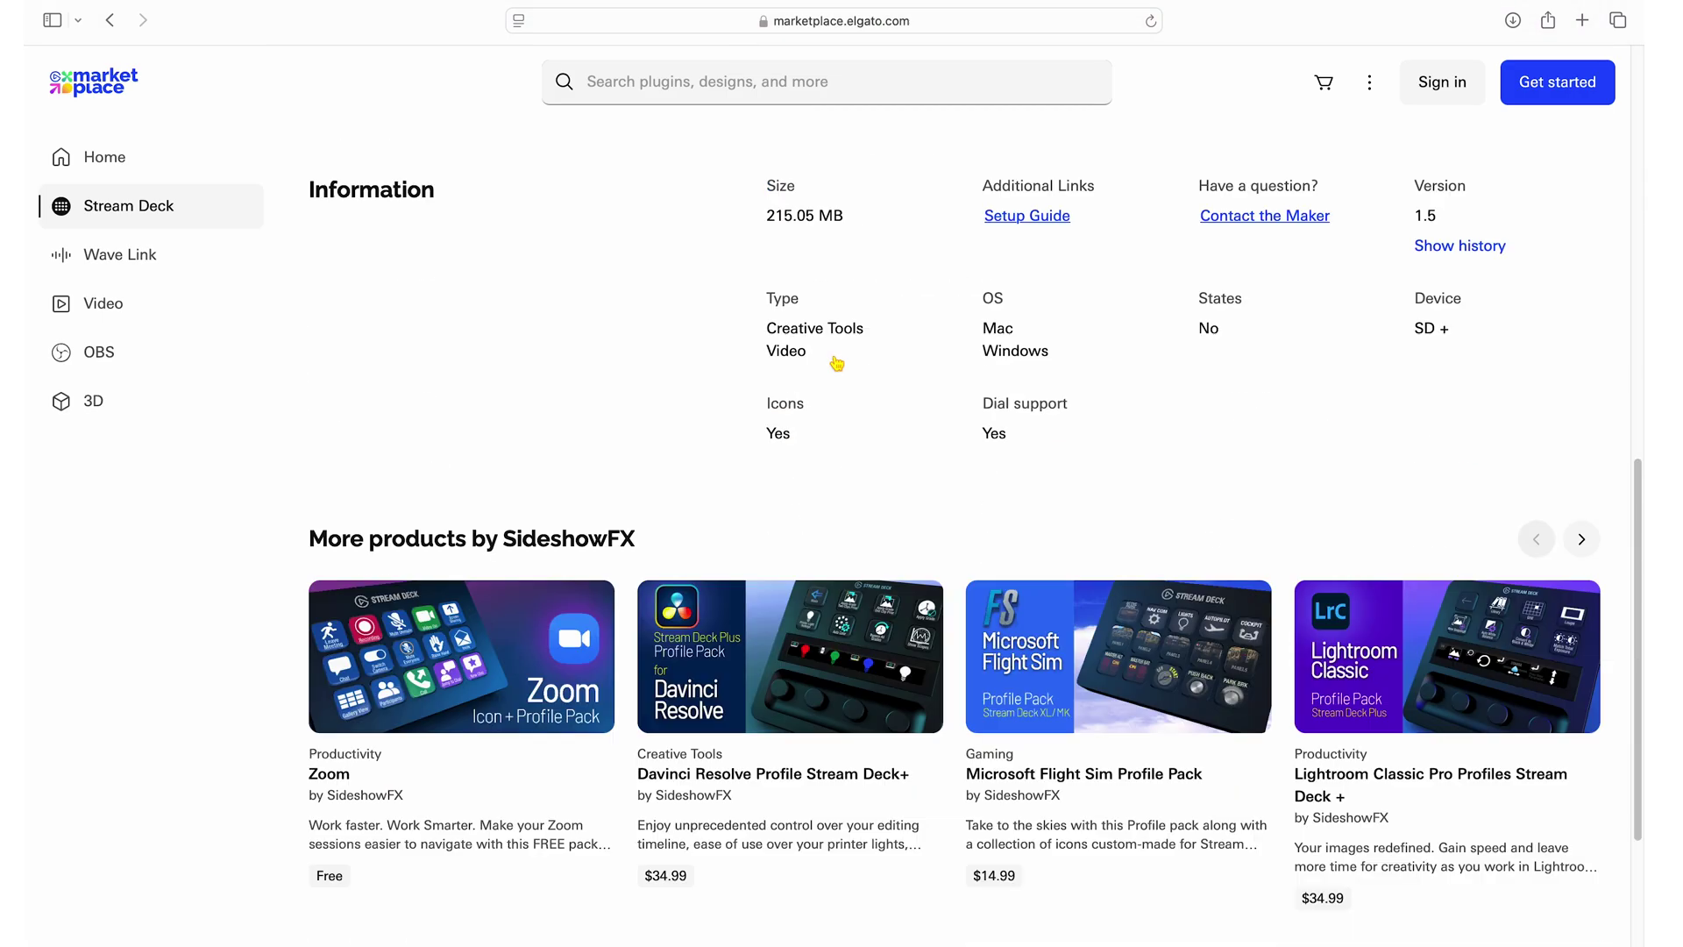
scroll(837, 364, up, 10)
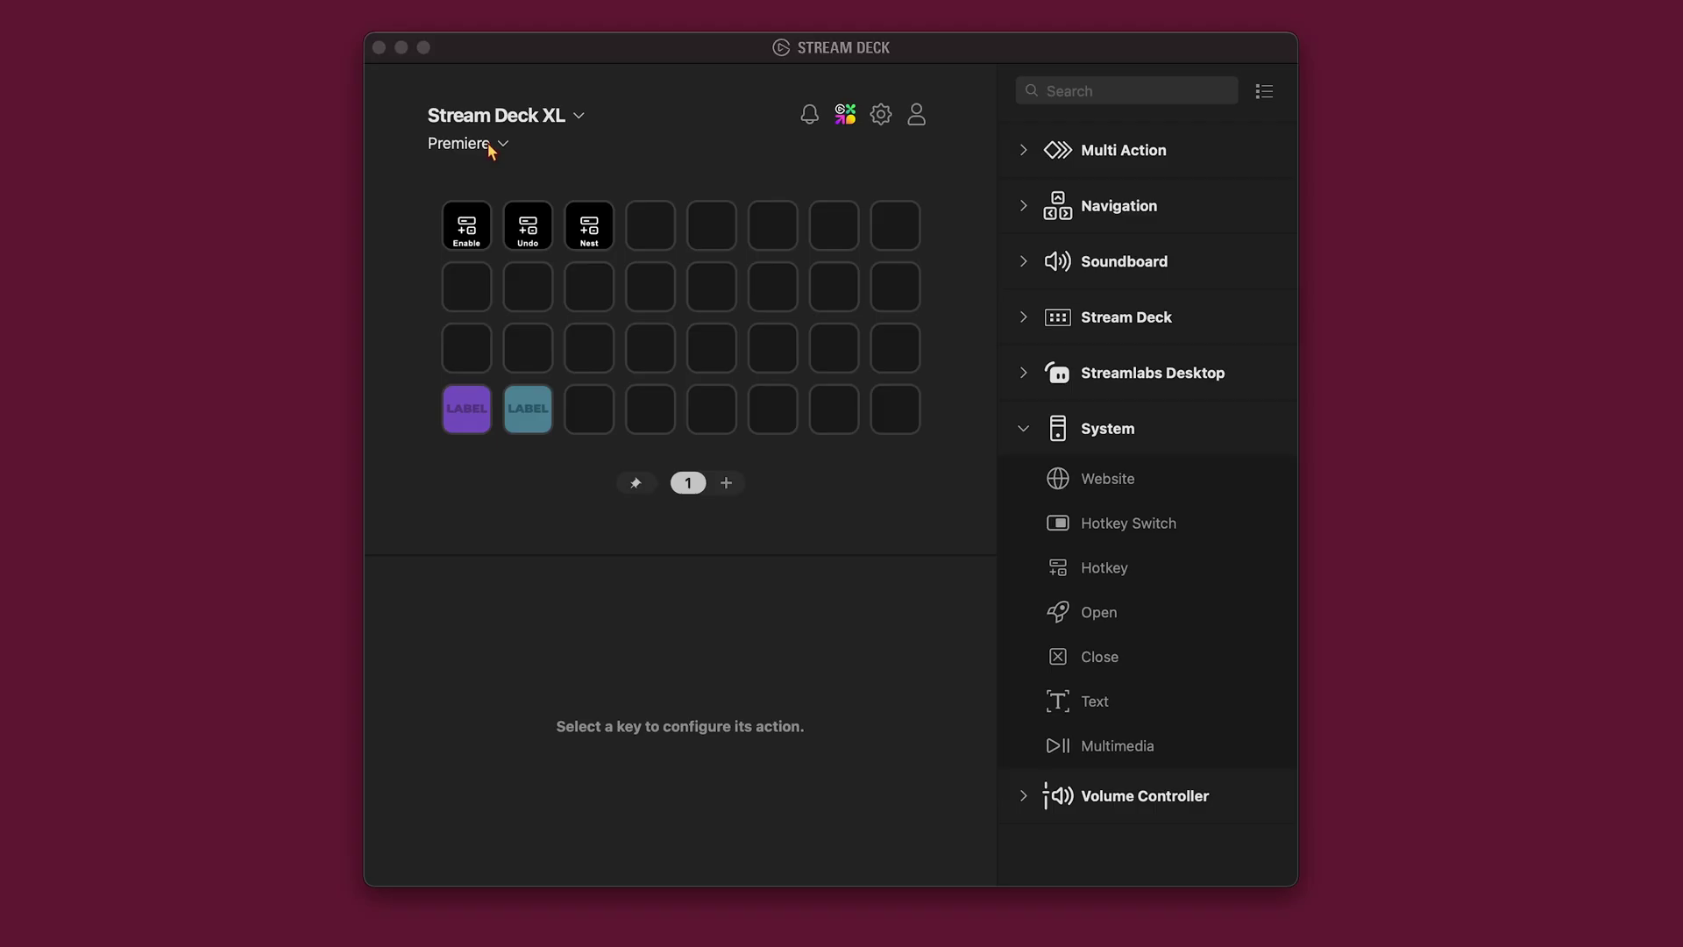
Step: Add a new blank Stream Deck XL profile, Profile 1, from the profile dropdown
click(488, 144)
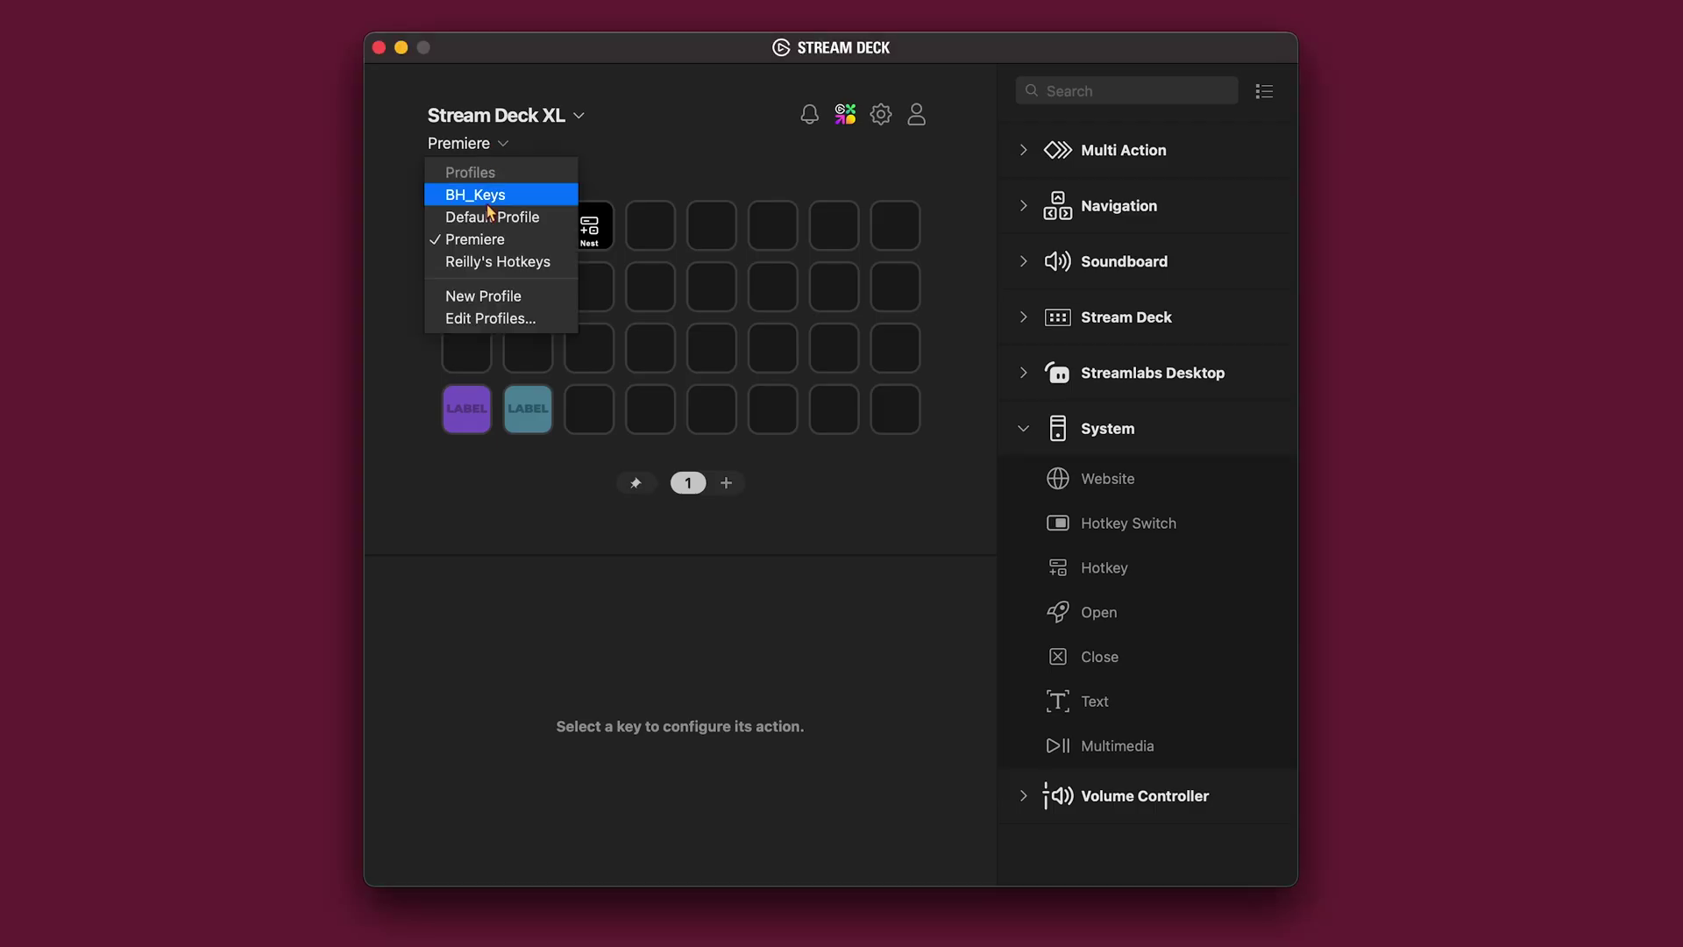
click(502, 299)
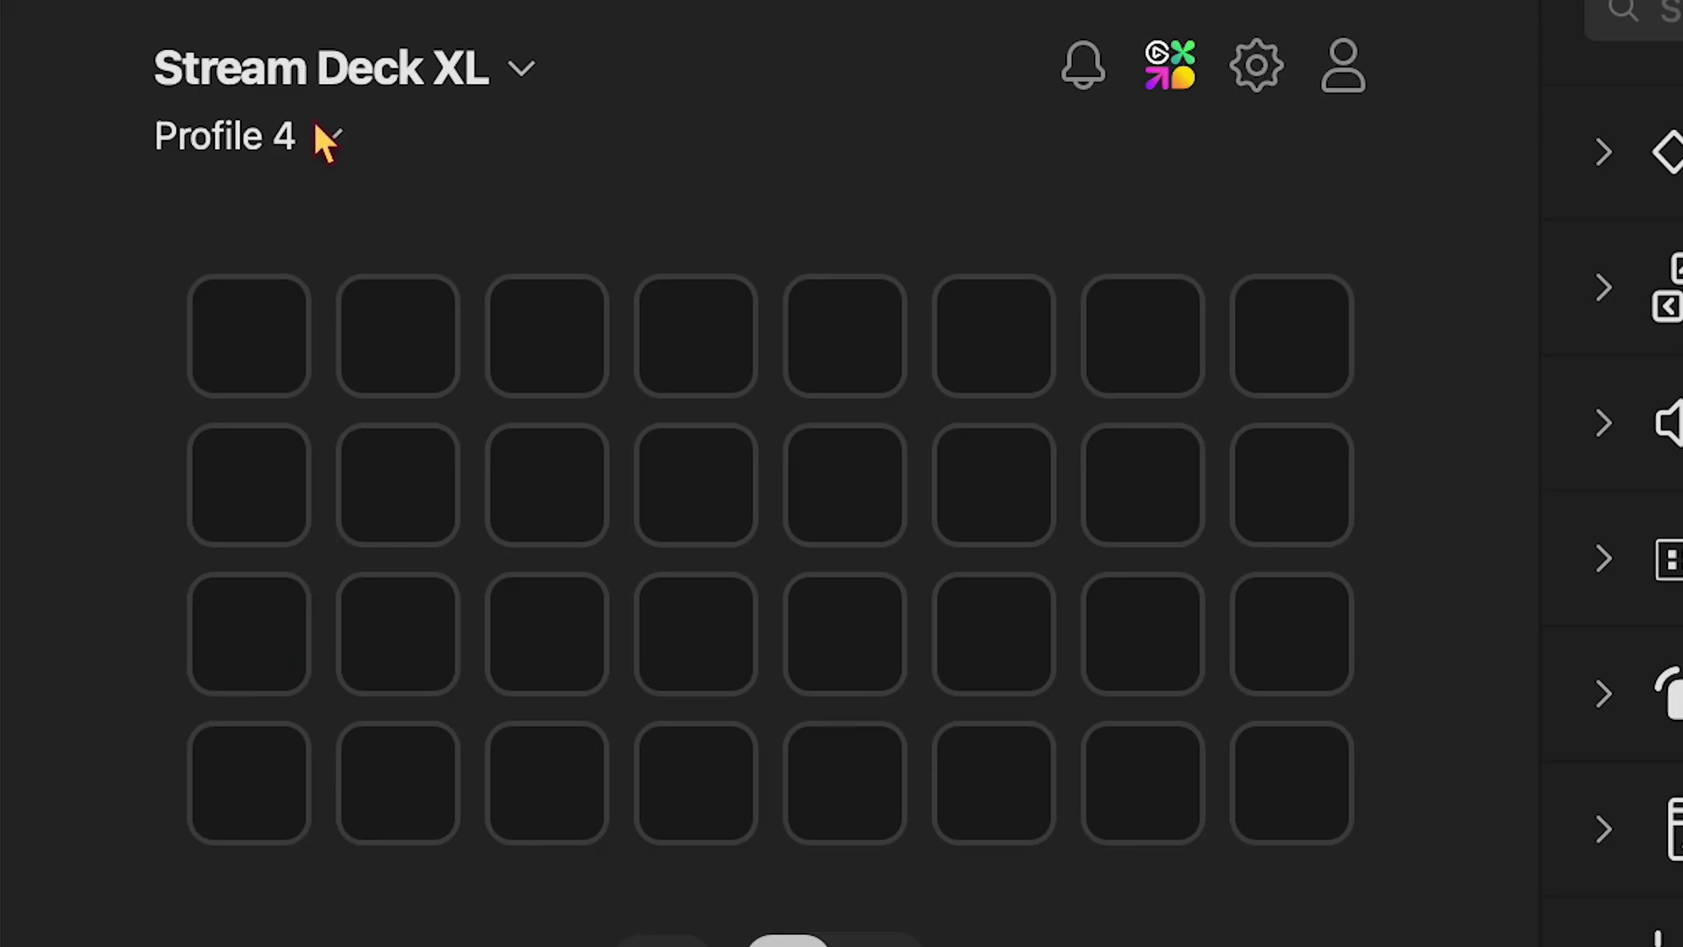
Step: Rename Profile 4 to 'Premiere (Demo)' in the profile settings
click(496, 143)
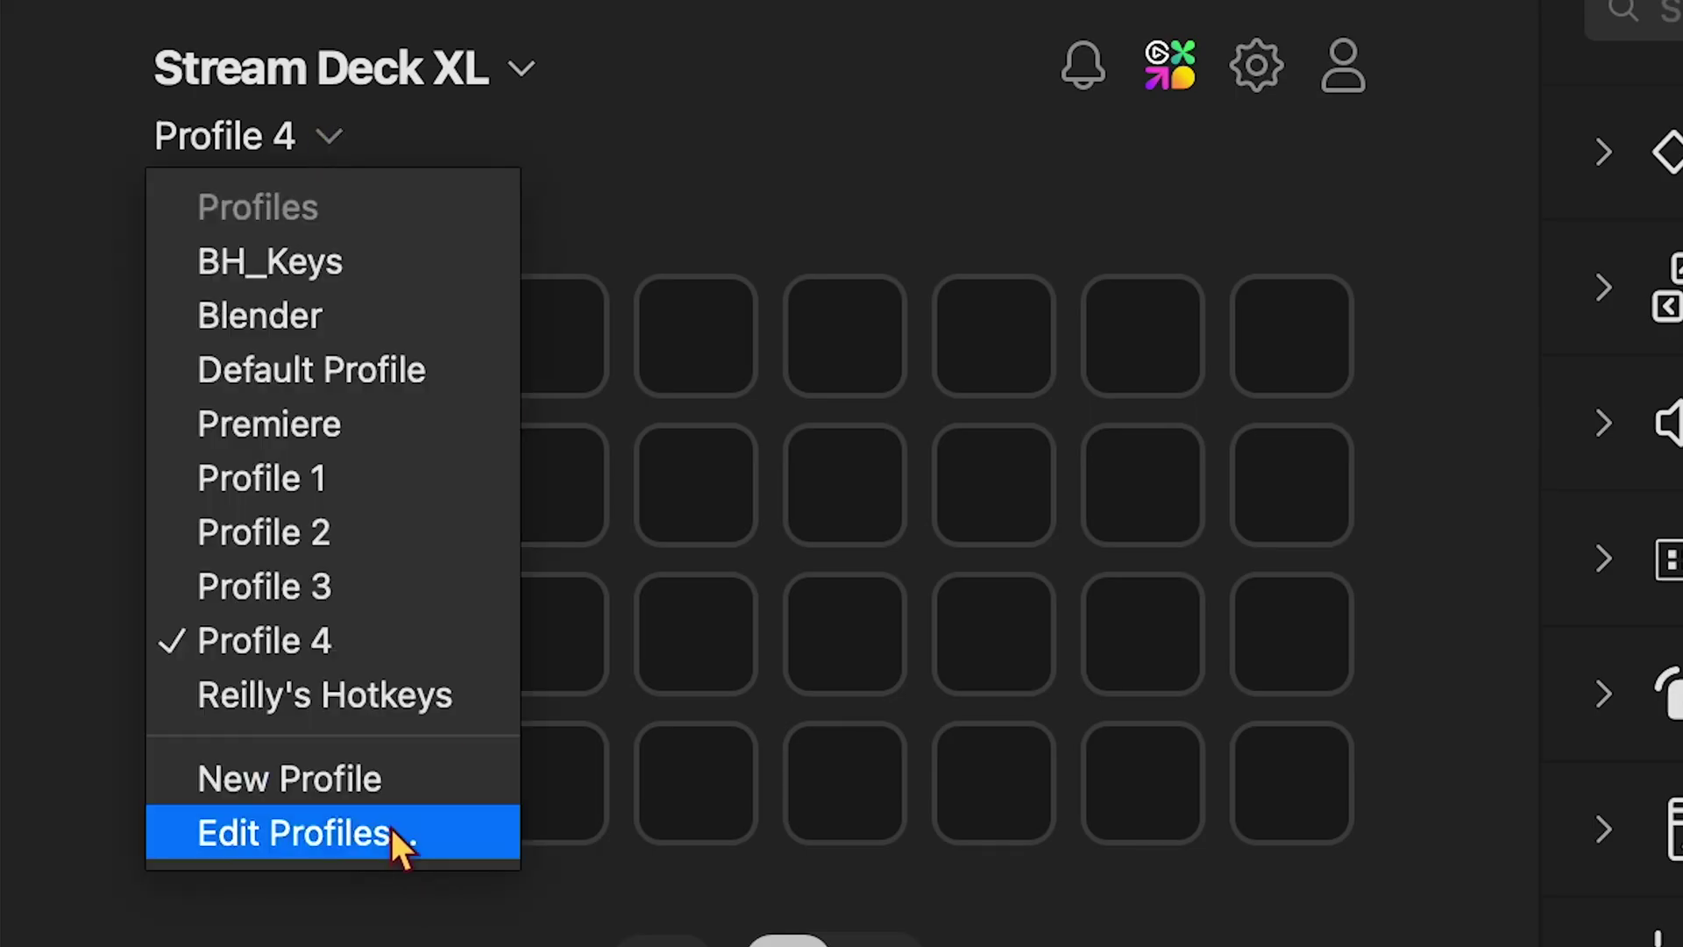
click(391, 828)
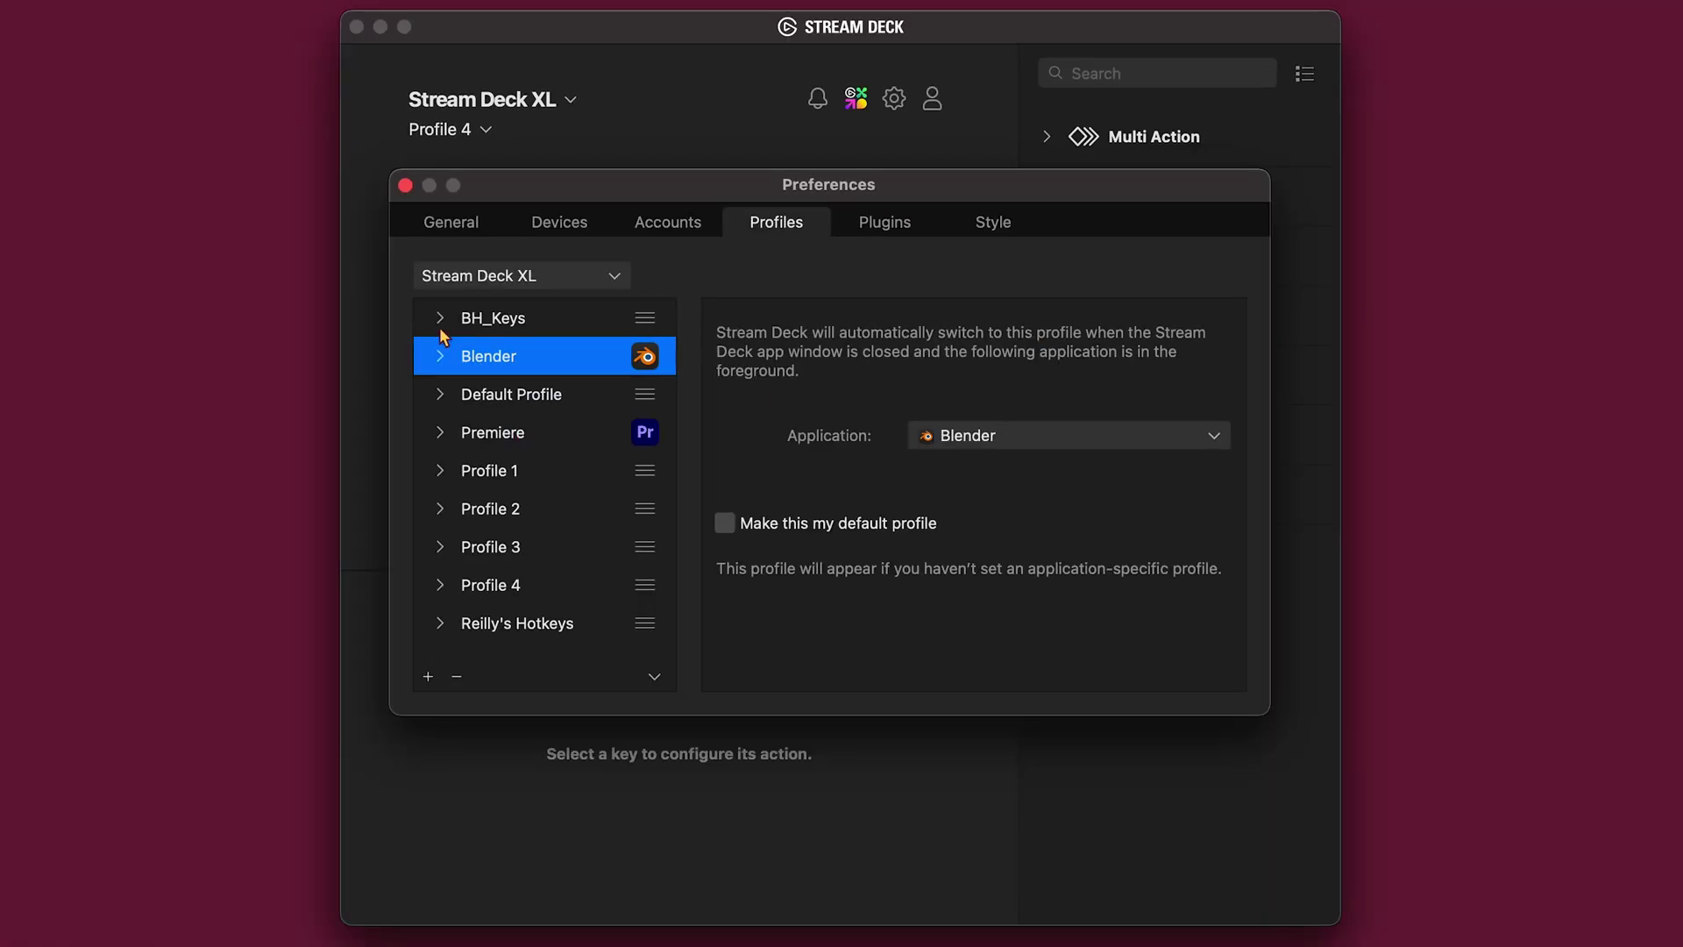
click(568, 595)
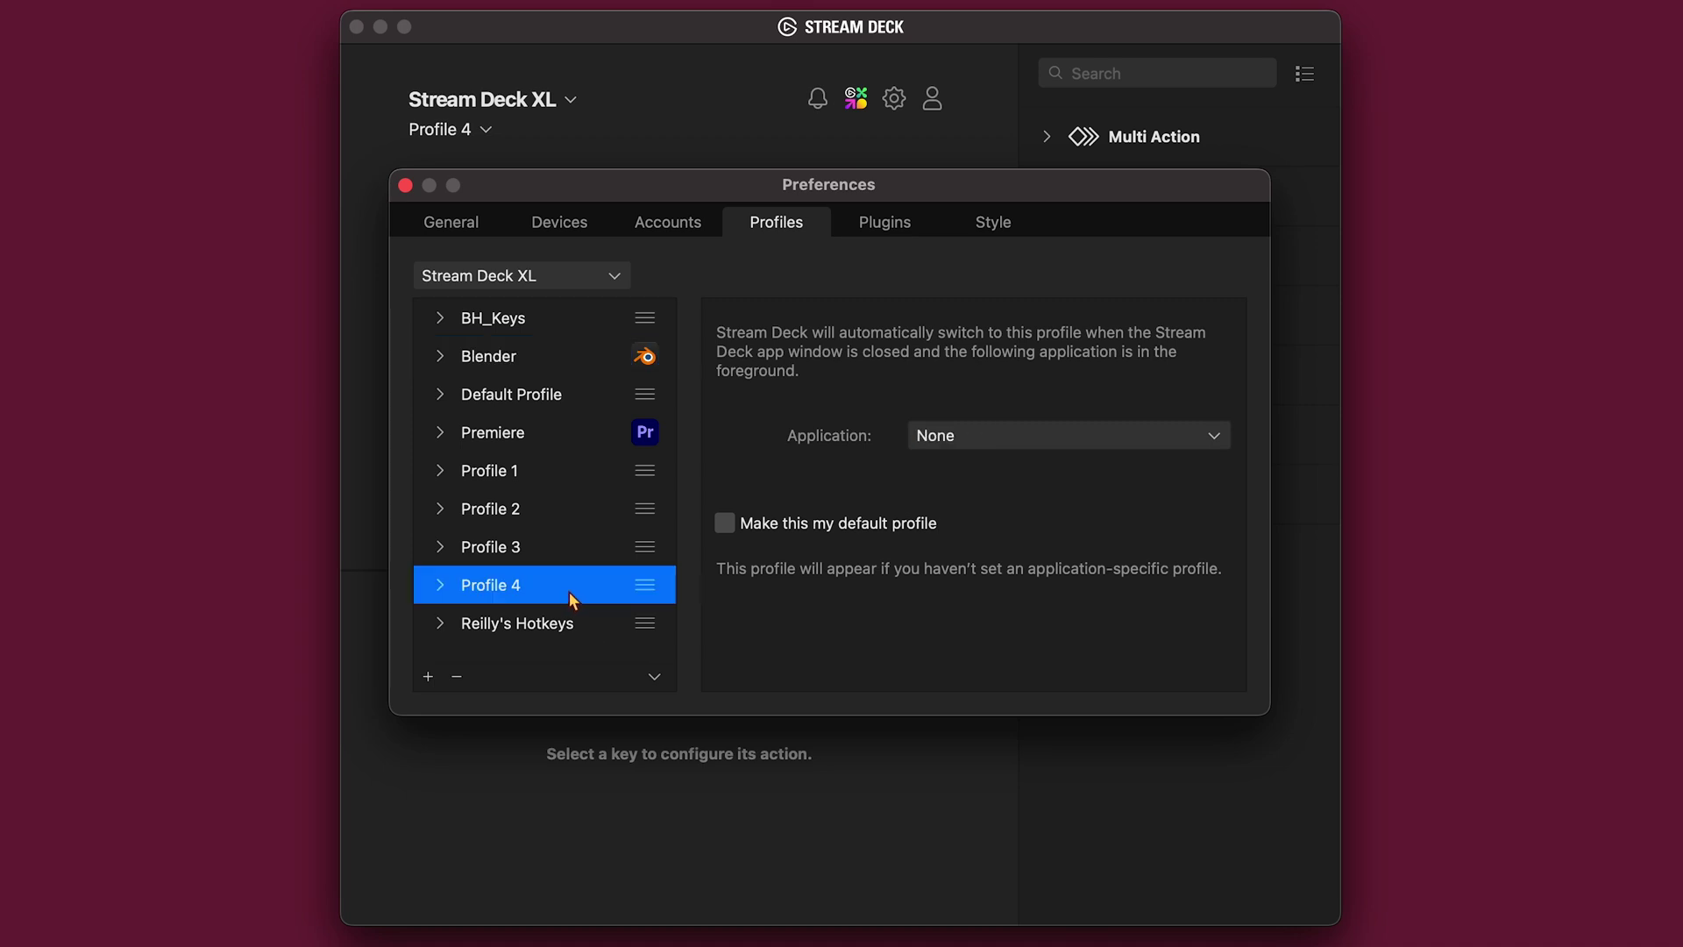
click(651, 596)
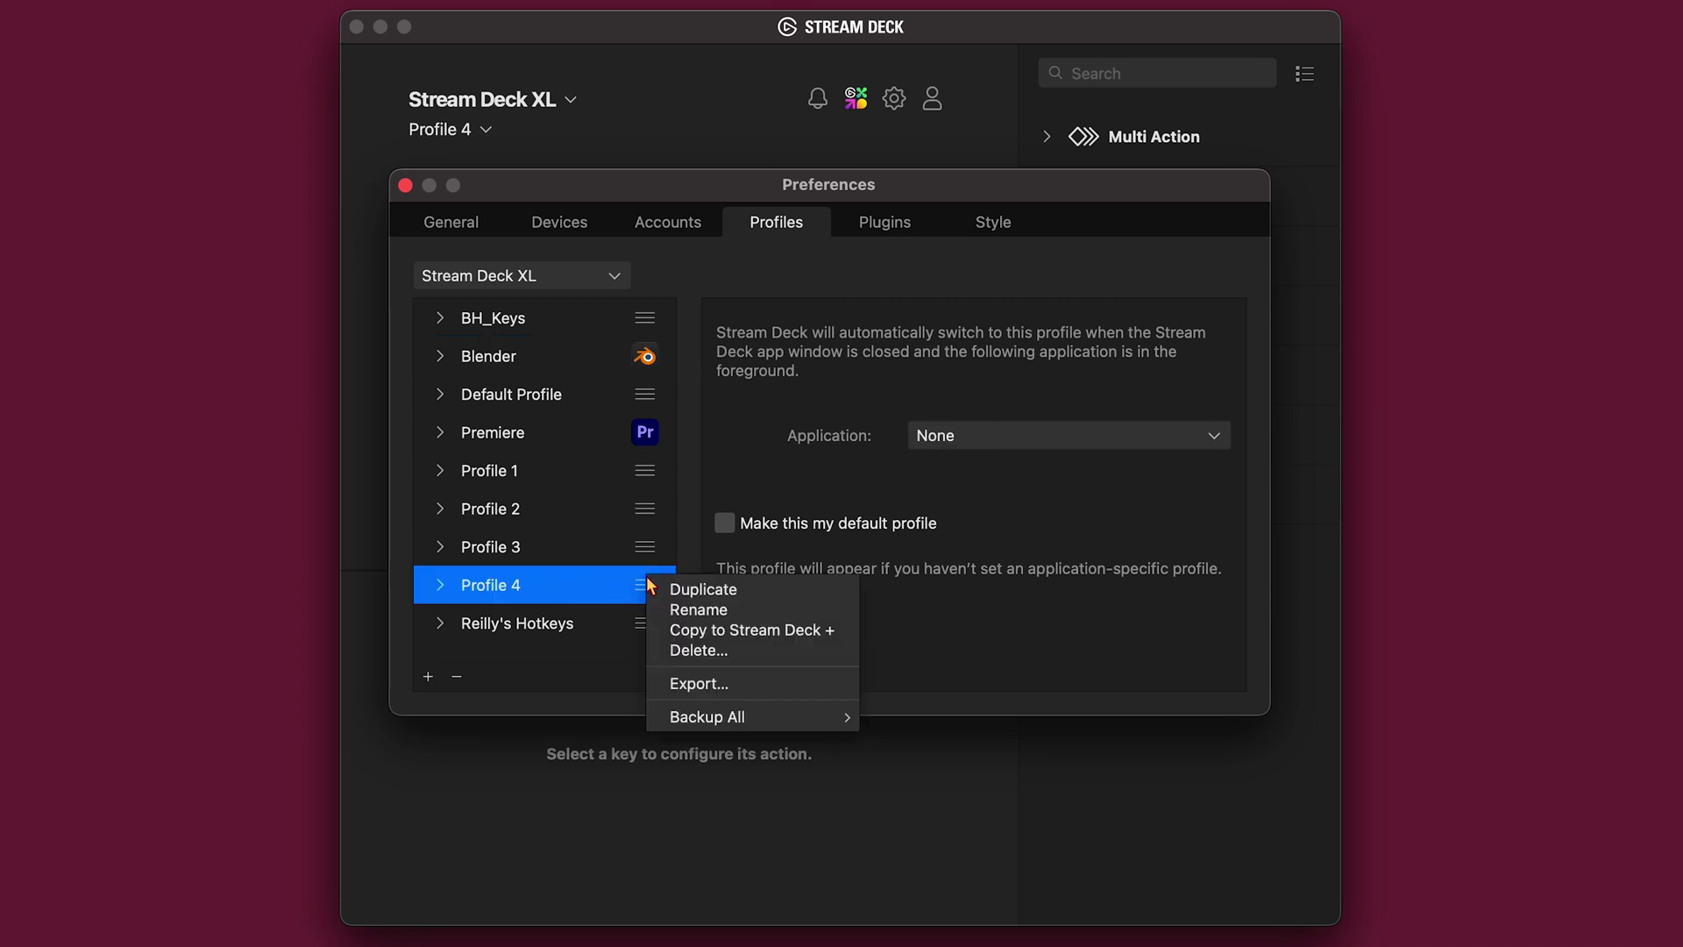
click(677, 607)
text(Premiere (Demo)
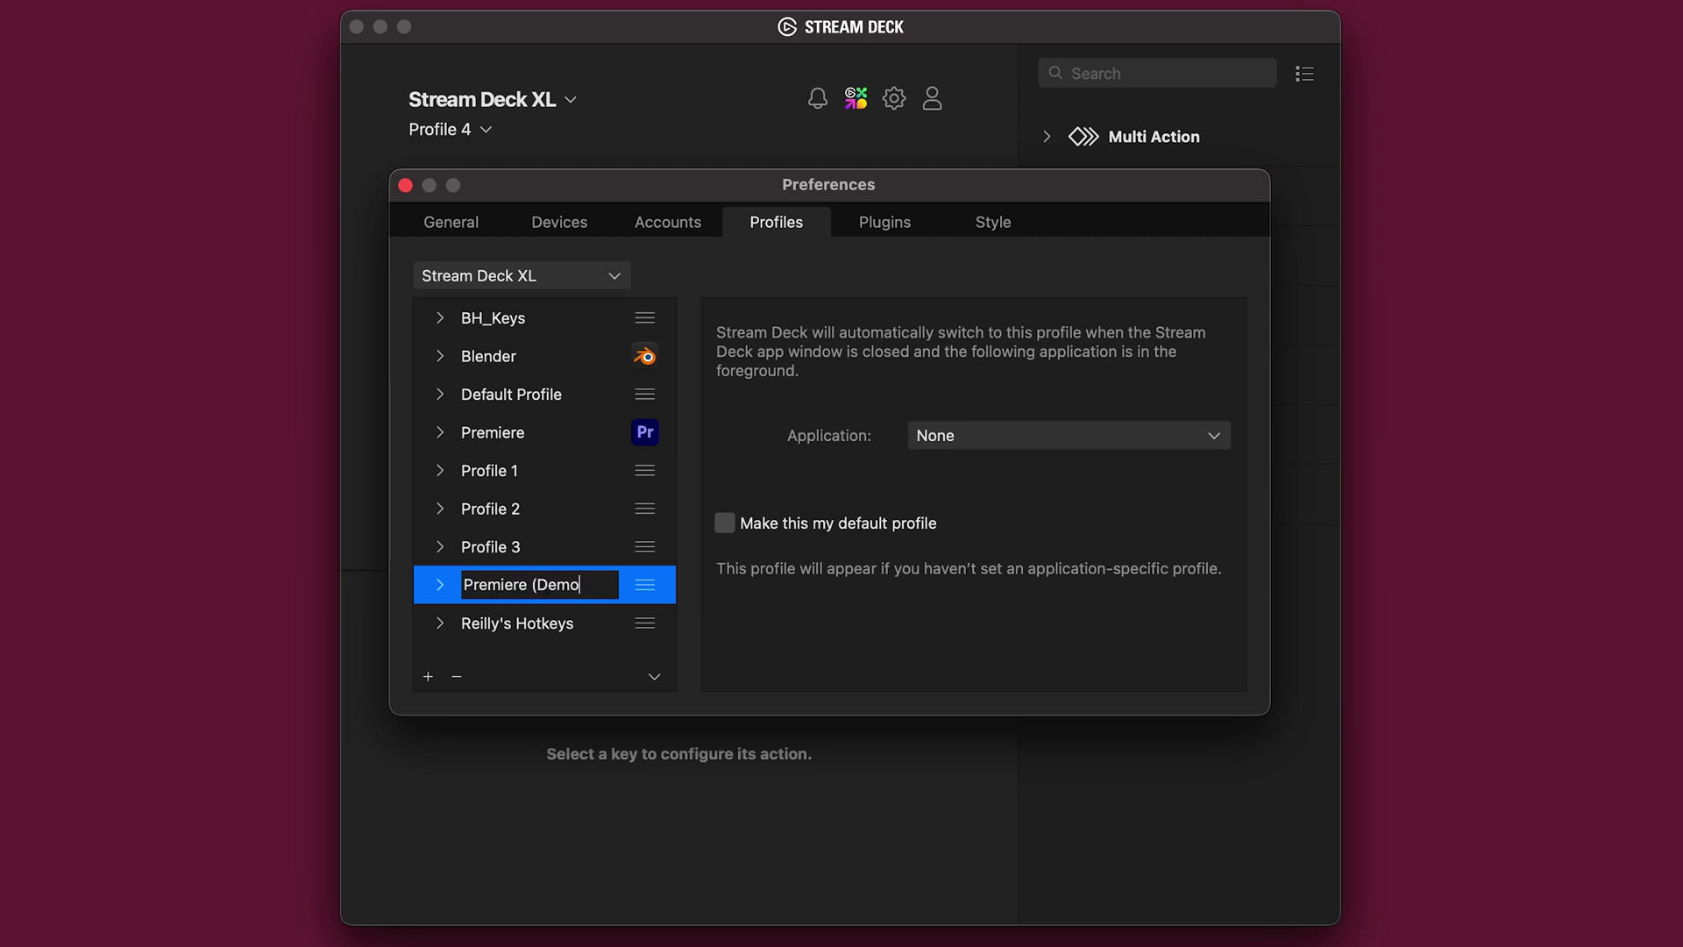
text())
key(Return)
Step: Link the profile to Adobe Premiere Pro 2023 and close Preferences
click(1000, 440)
click(1009, 558)
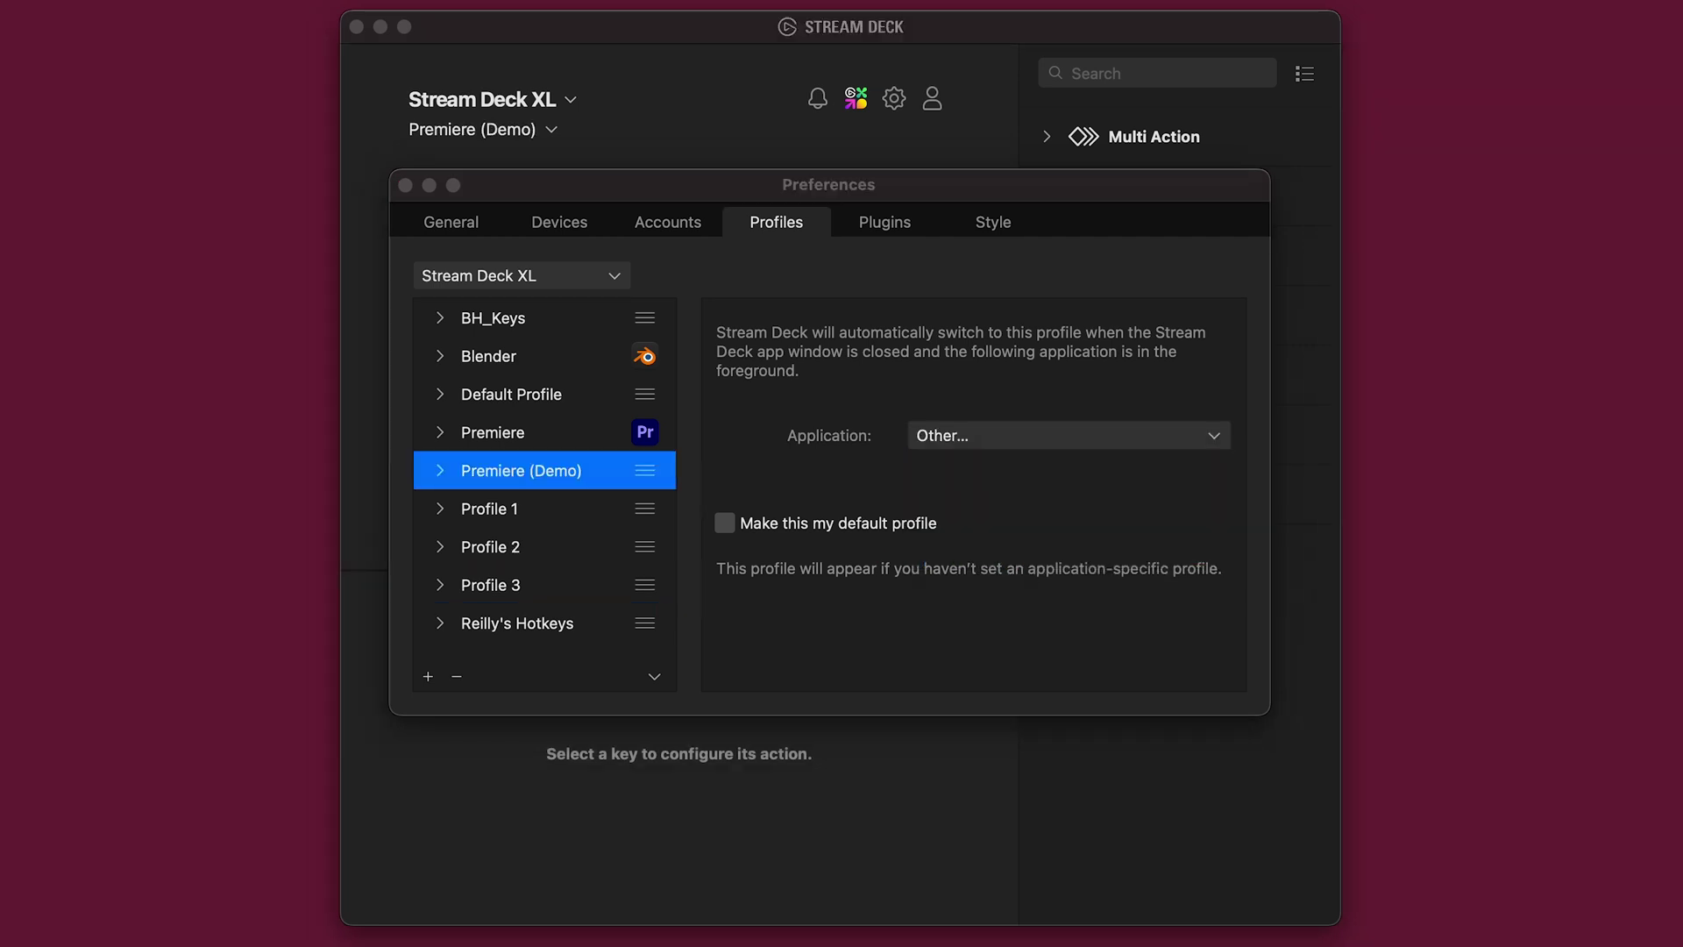
click(669, 595)
click(1002, 304)
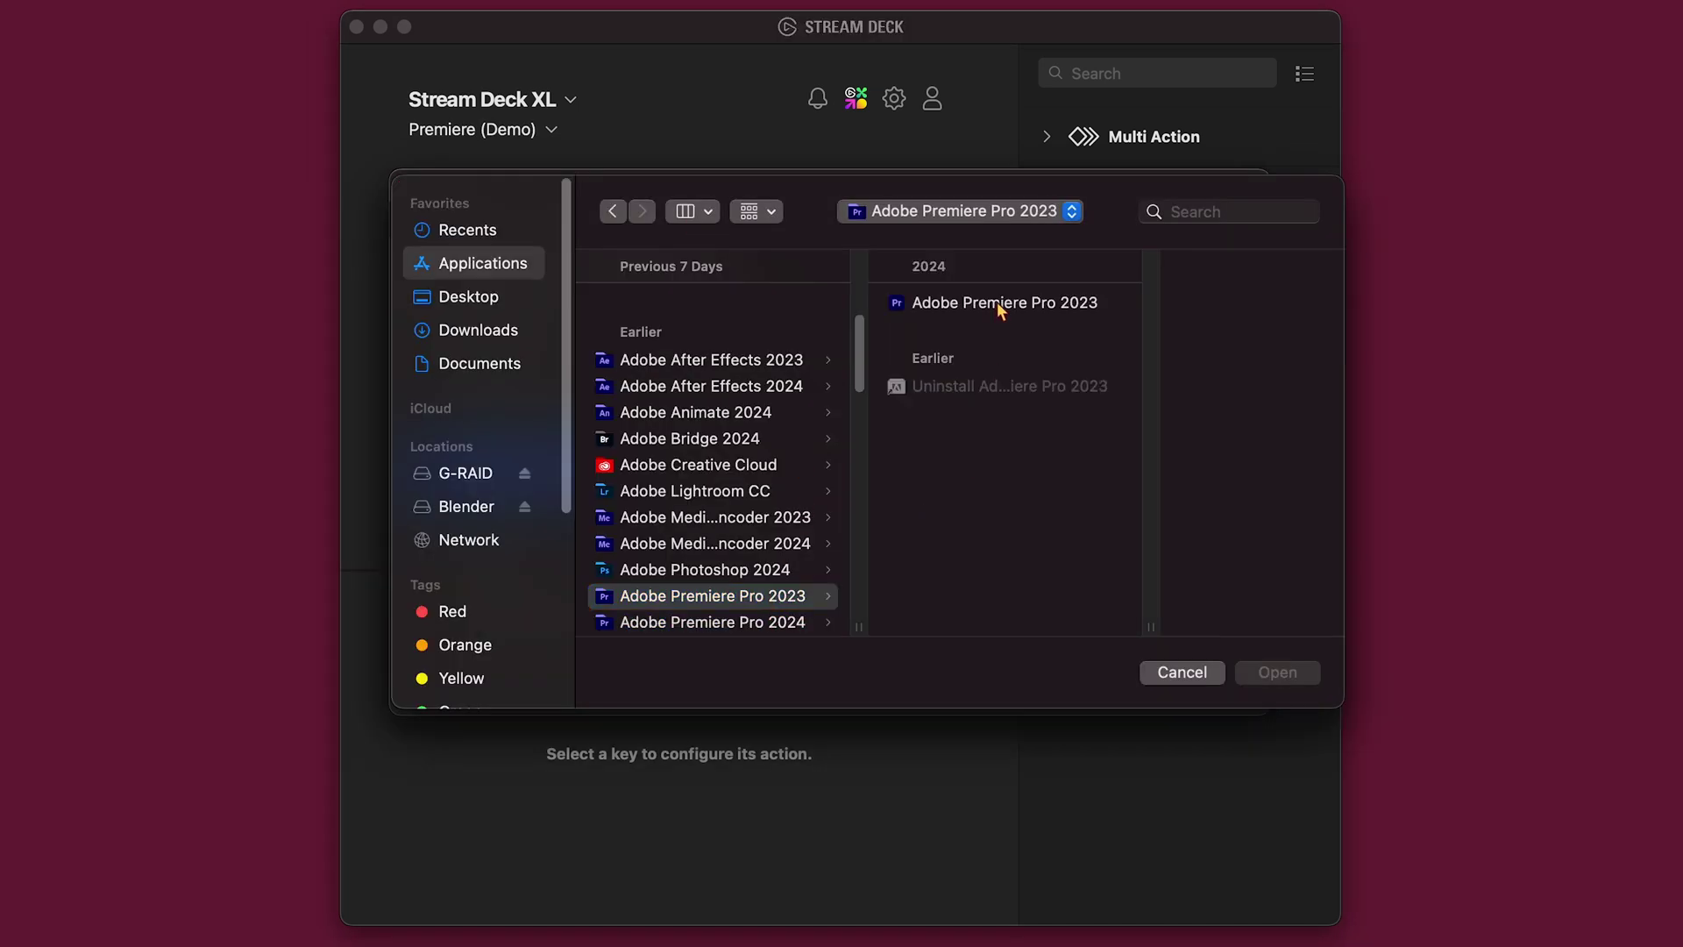
click(999, 304)
click(1278, 672)
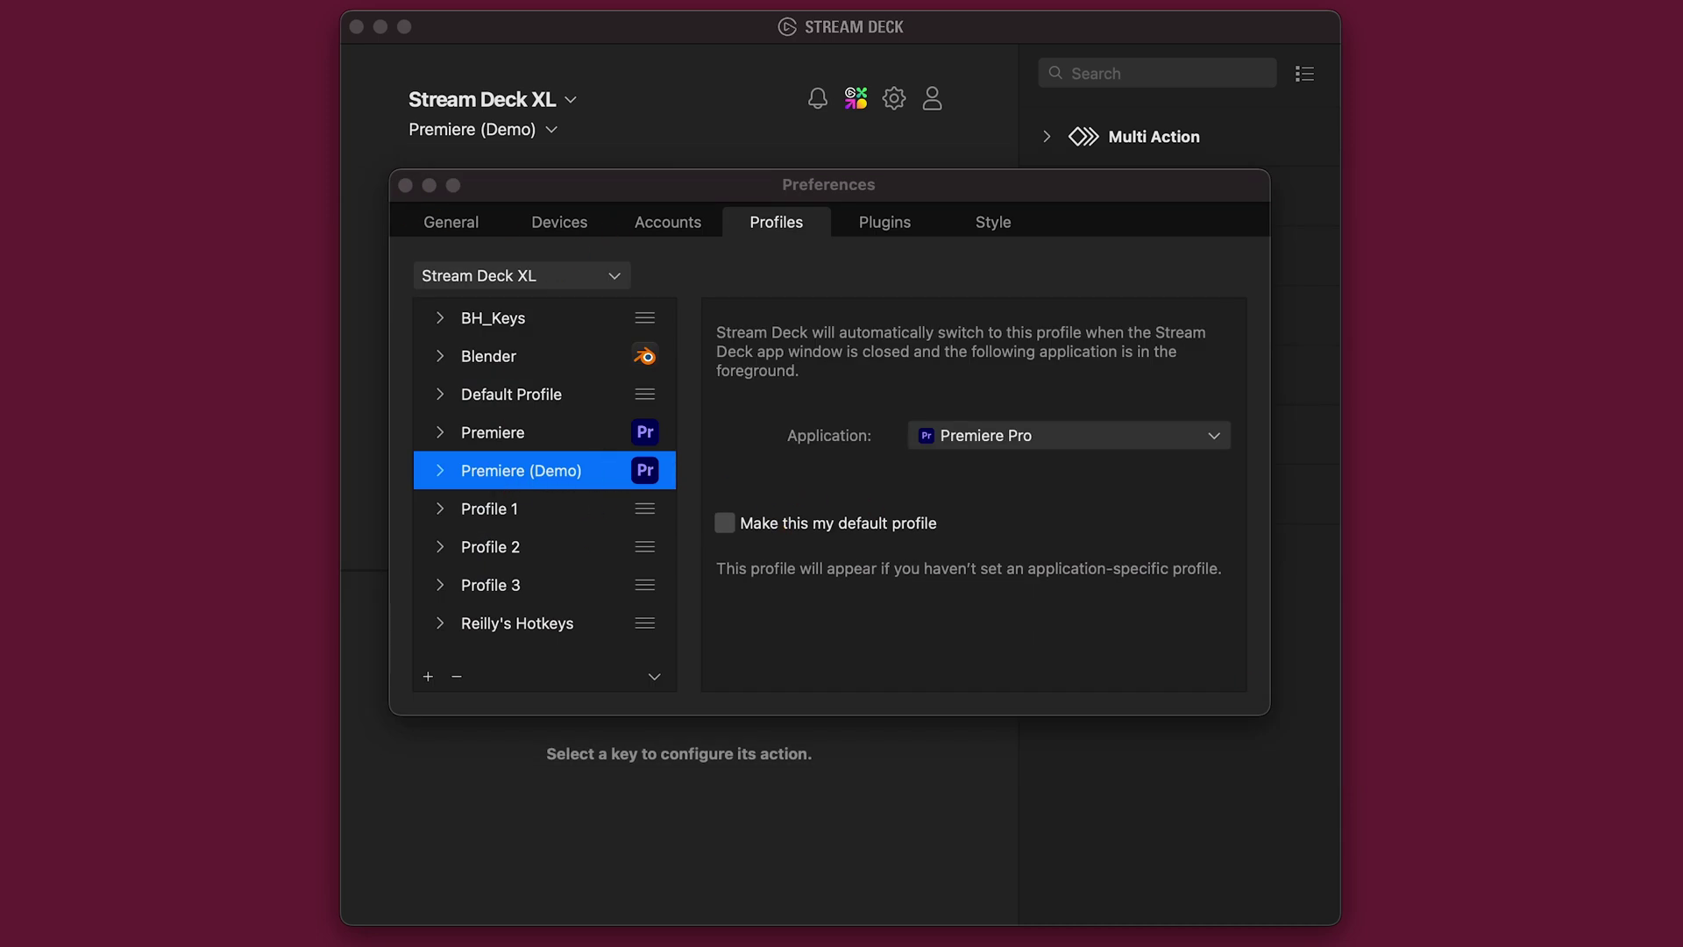
click(406, 186)
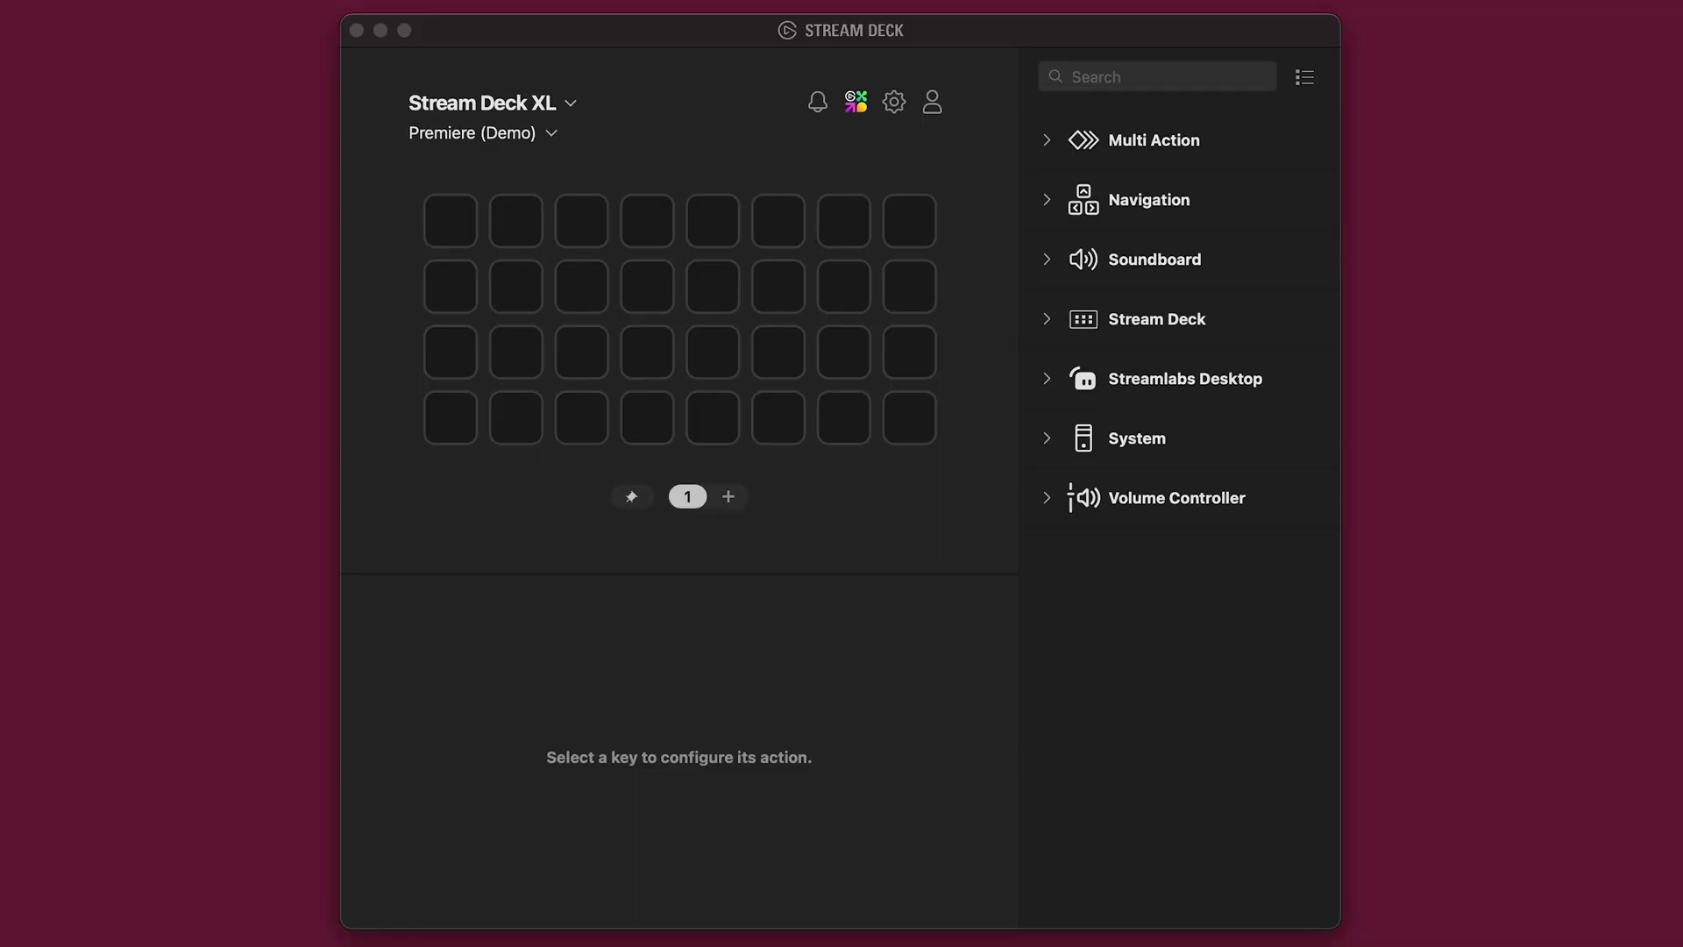
Step: Put a System Hotkey action on the first key and record 4 as its shortcut
click(1045, 452)
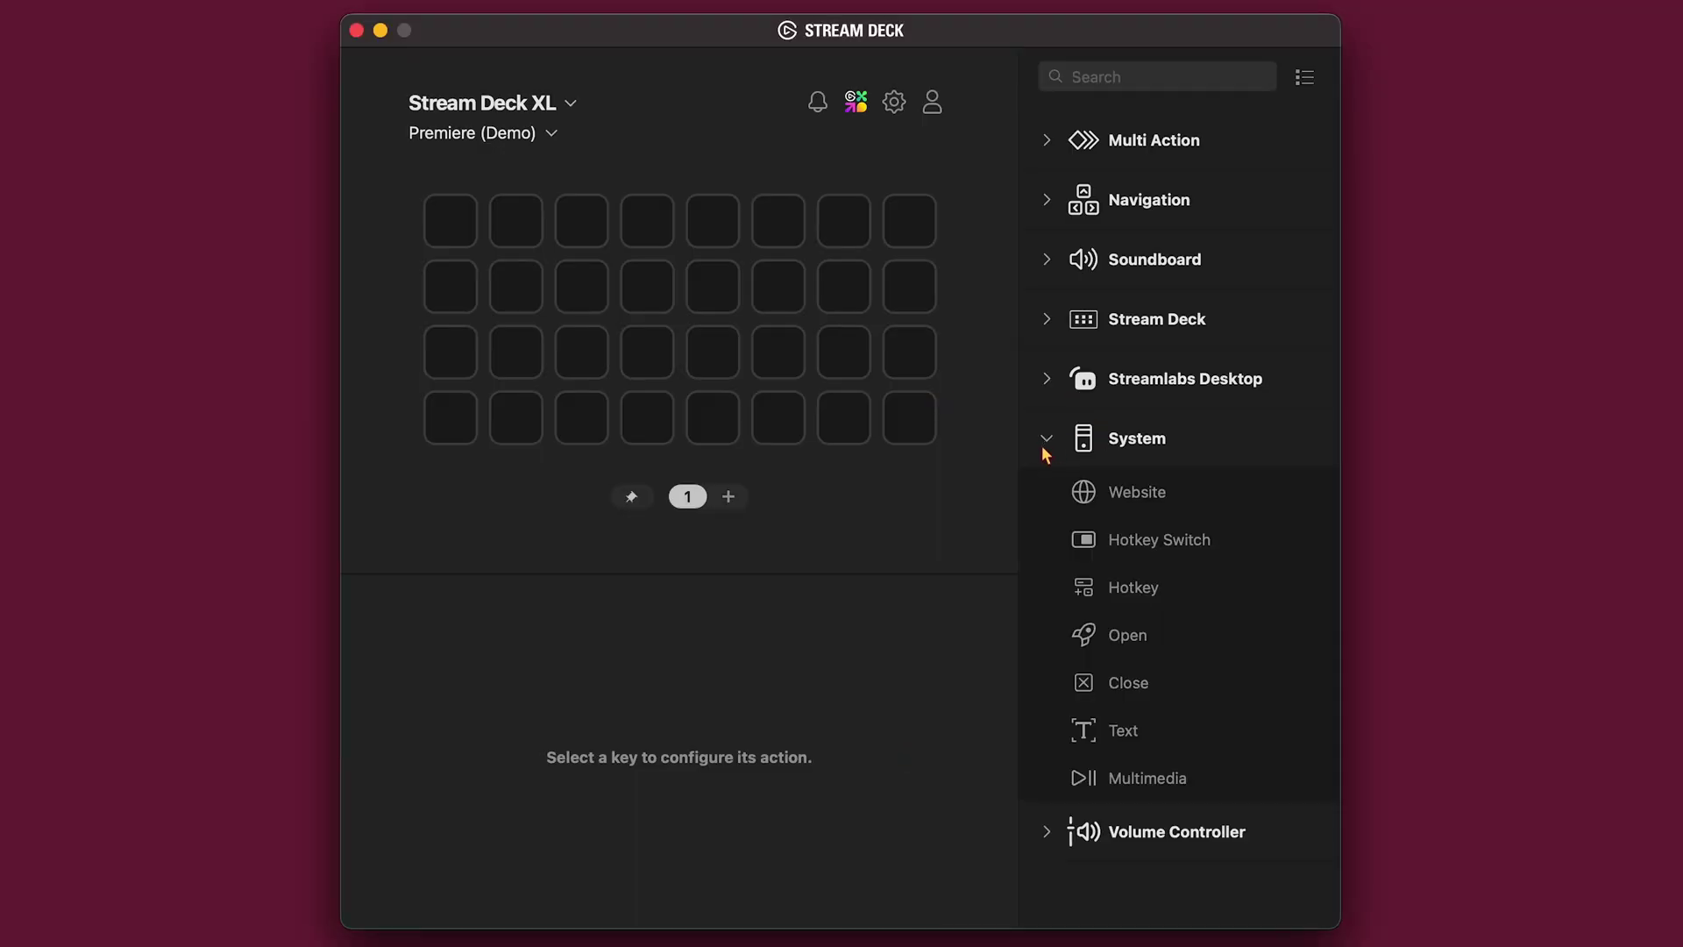
drag(1133, 587, 454, 233)
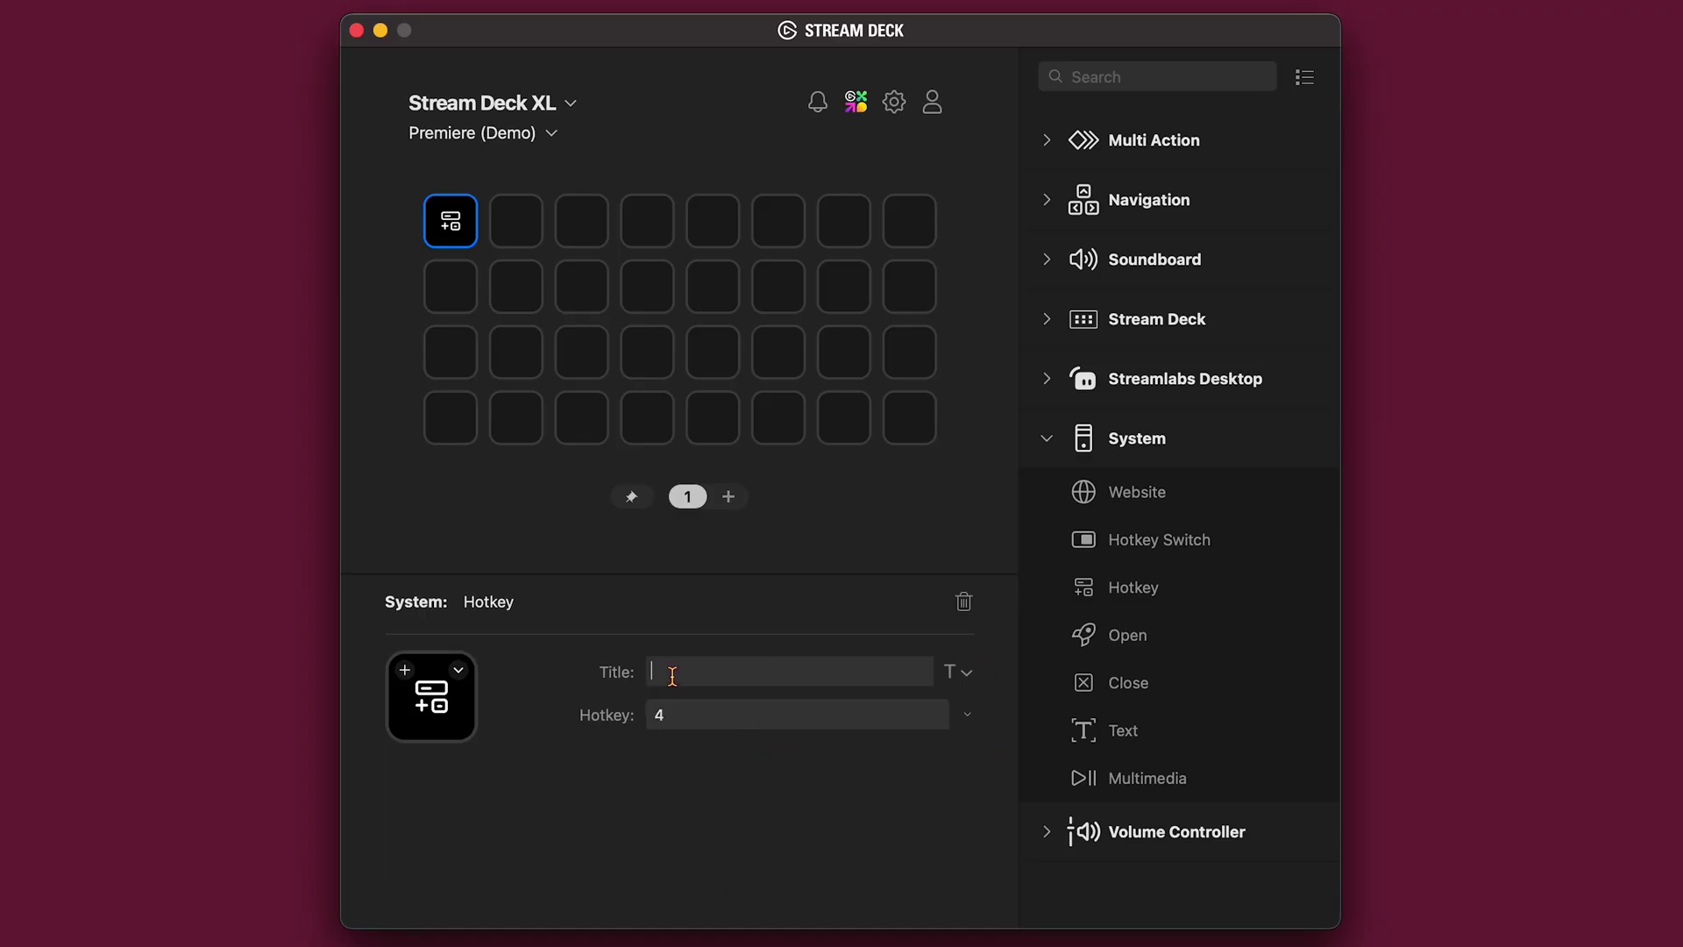
click(982, 671)
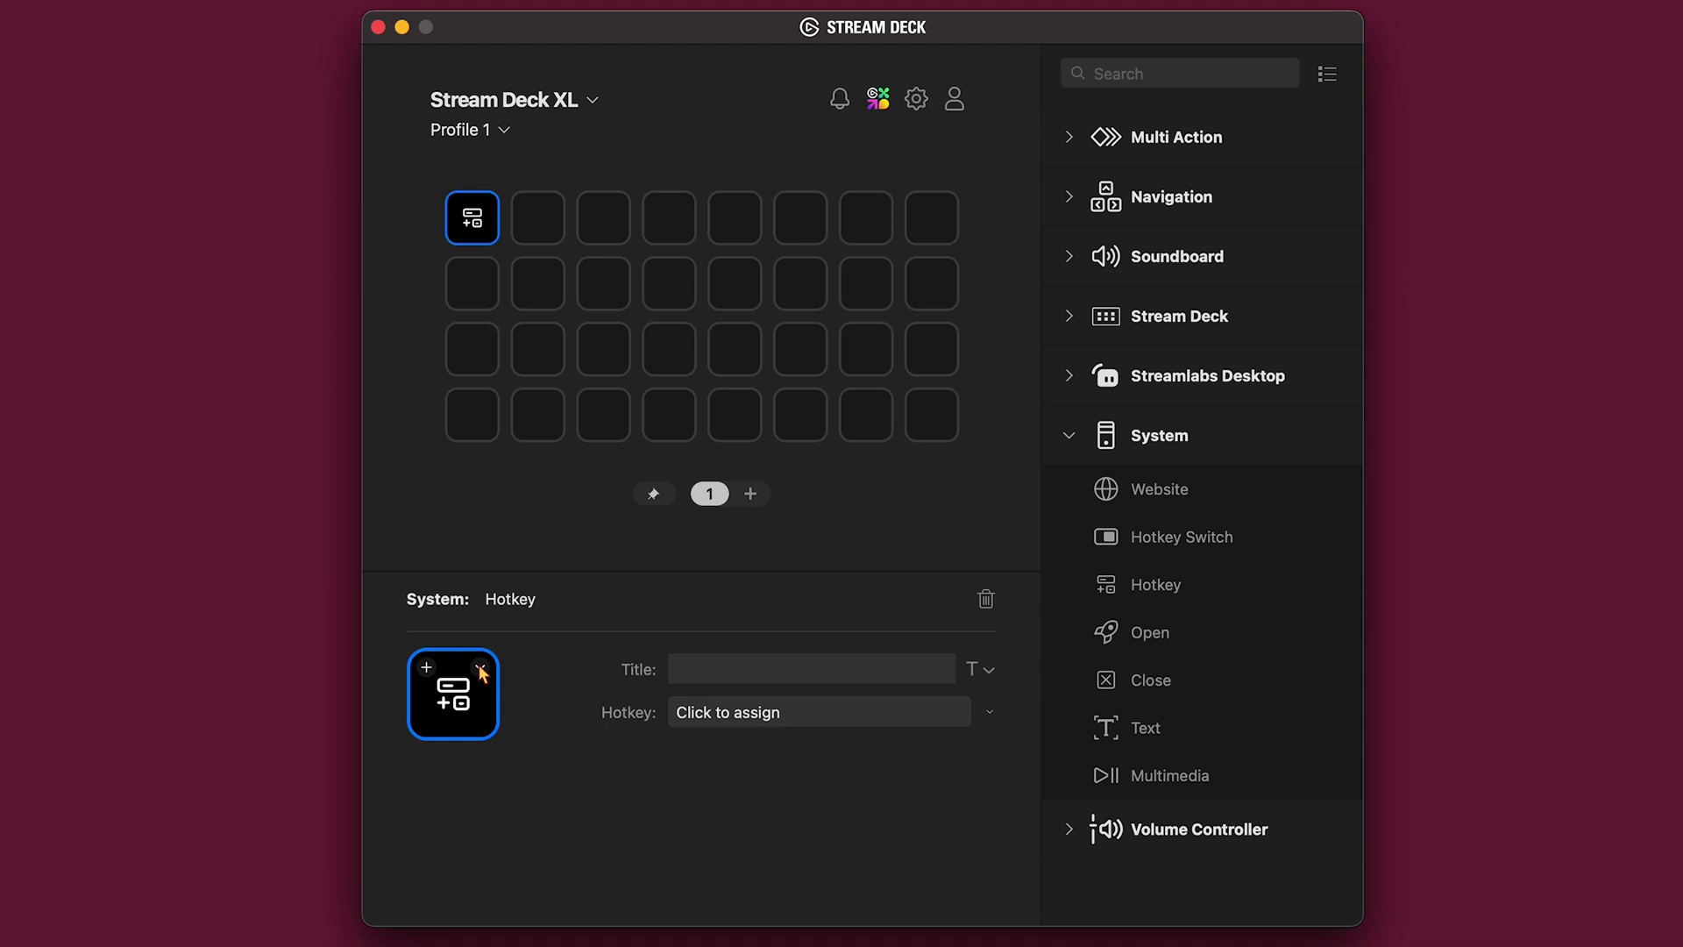
click(748, 712)
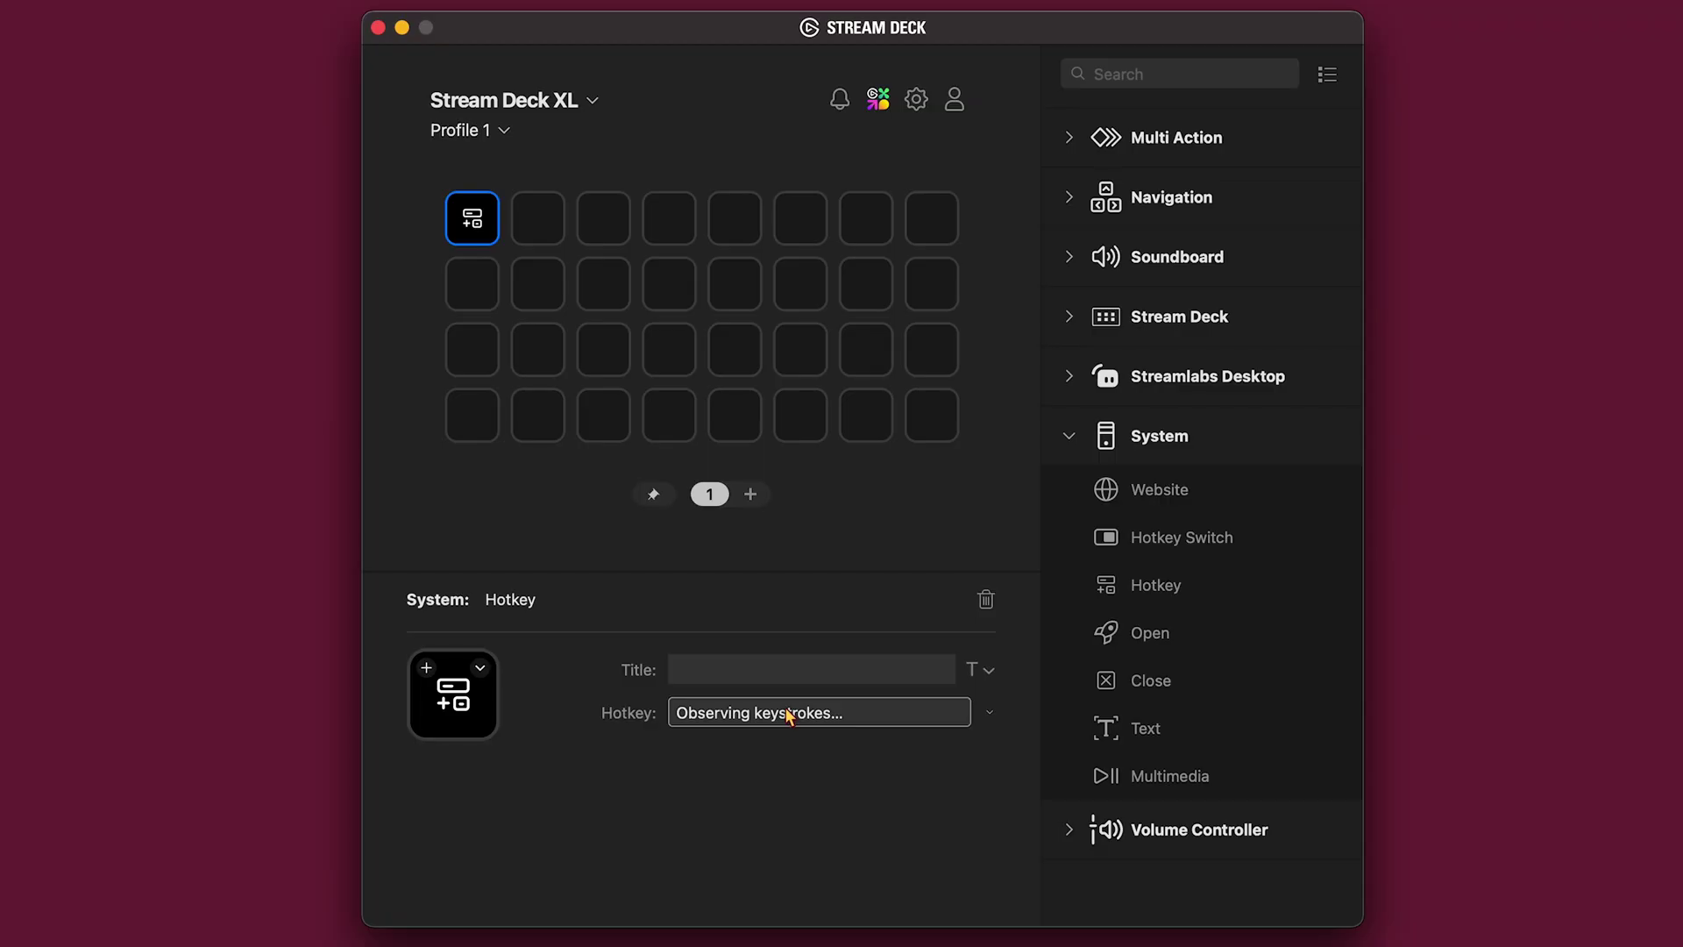
key(4)
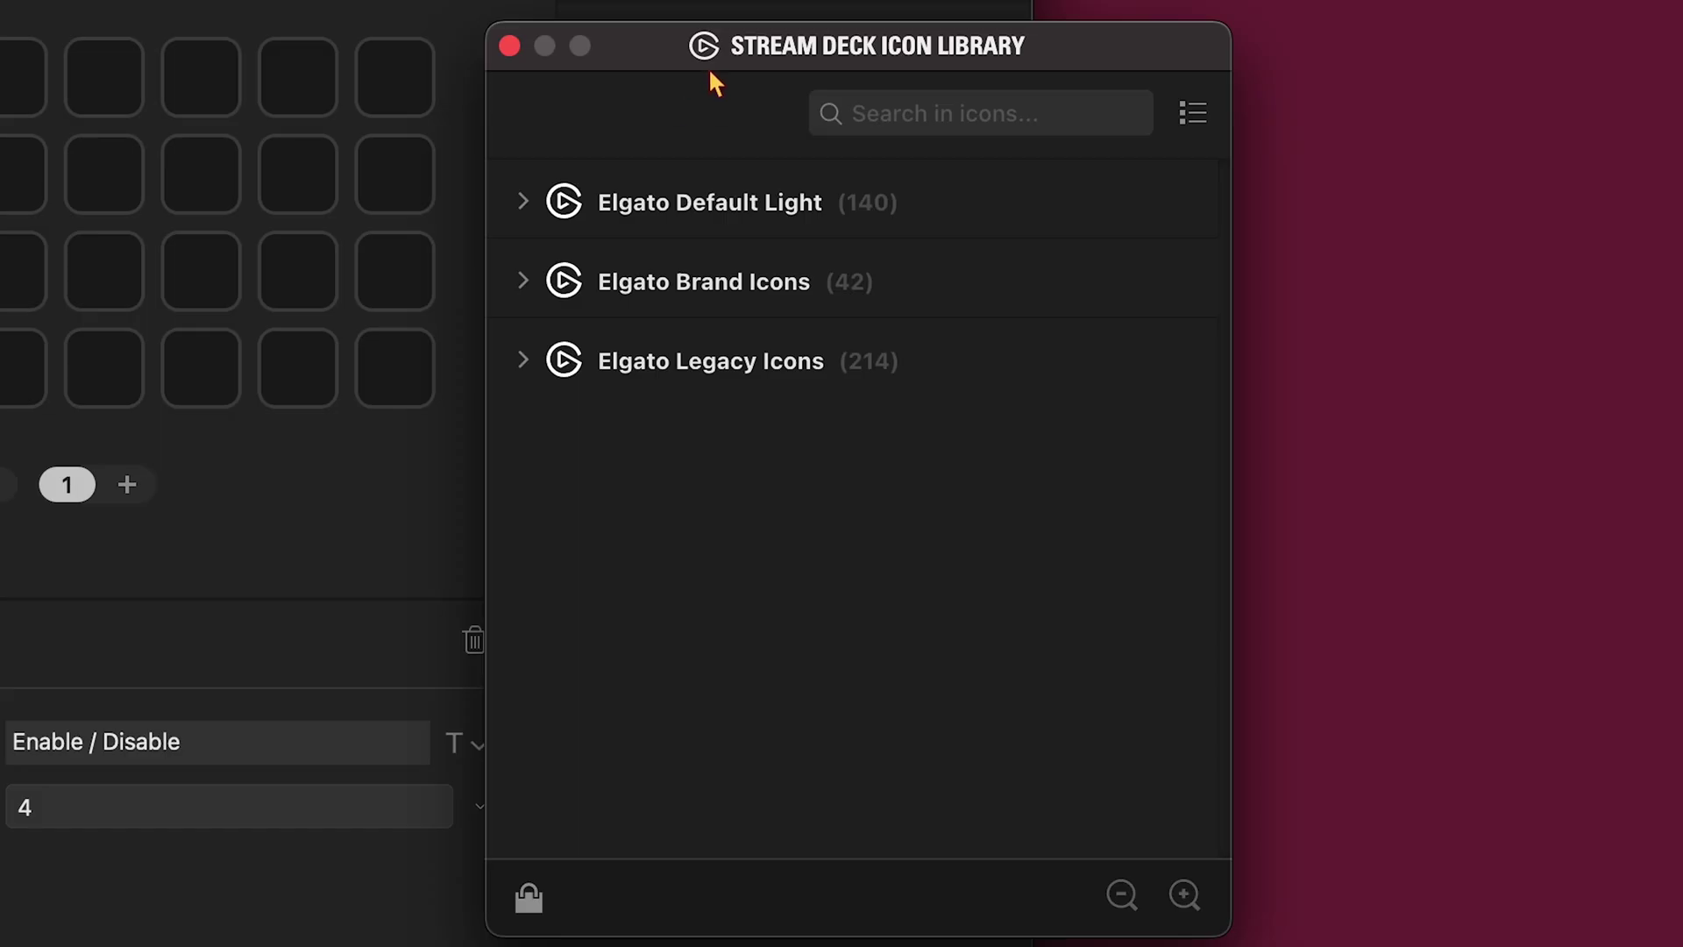
Step: Browse the Elgato Default Light, Brand and Legacy icon sets, then open the key's icon options
click(650, 222)
scroll(737, 594, down, 10)
scroll(822, 602, up, 10)
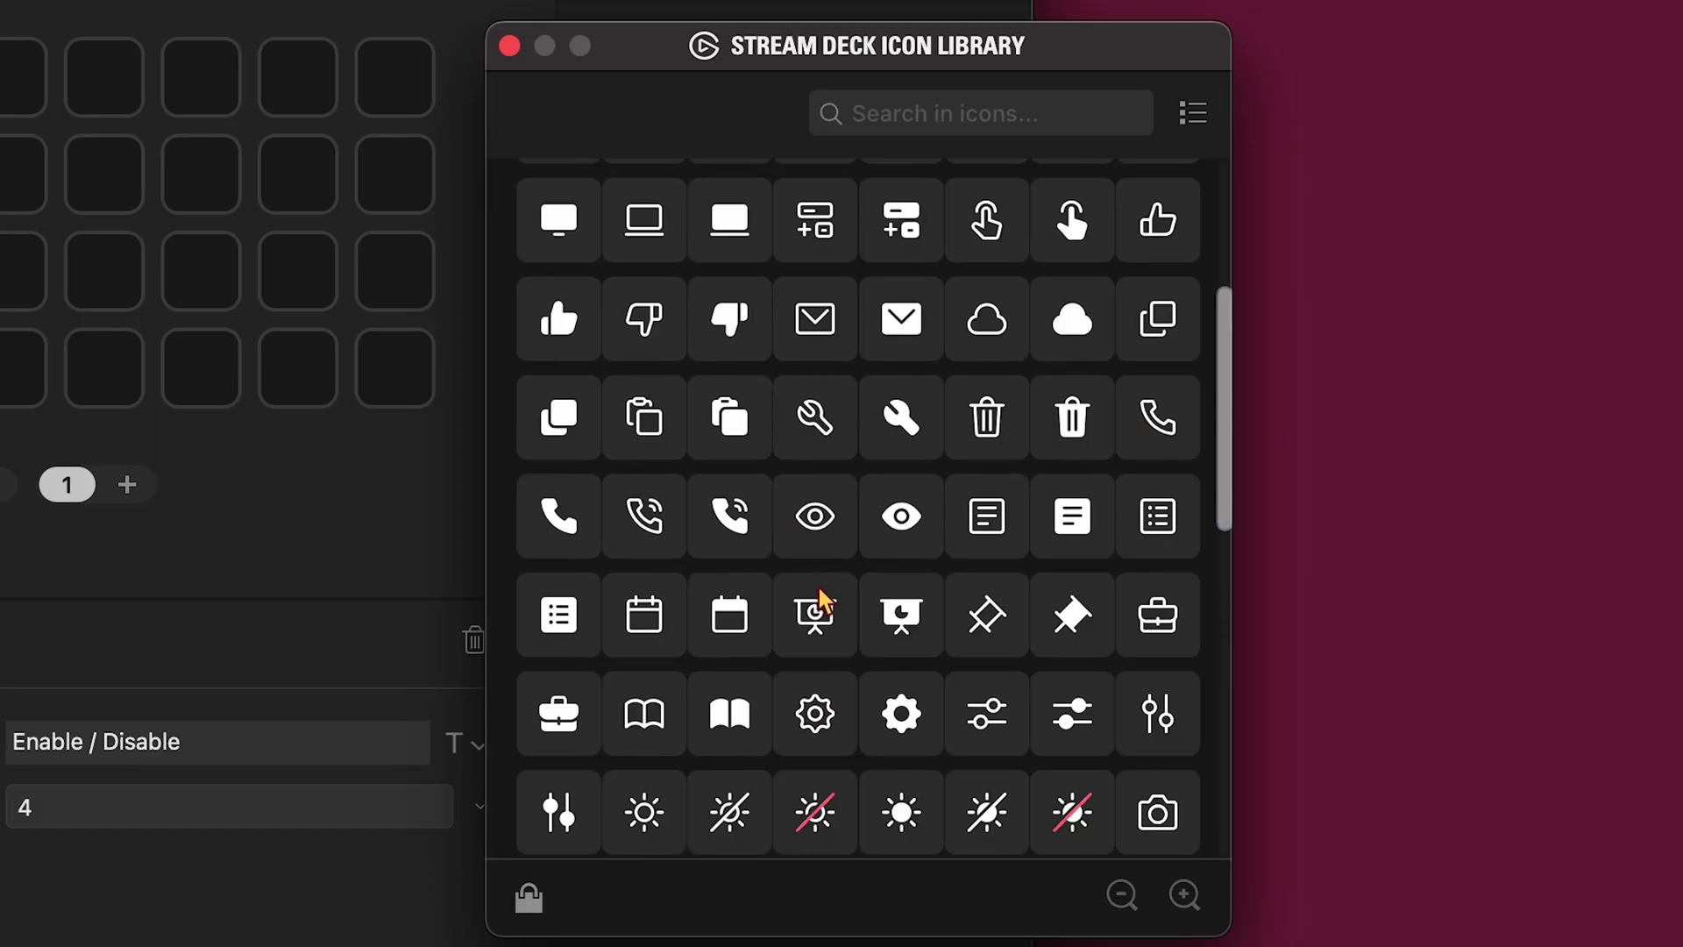
click(511, 184)
click(764, 311)
scroll(826, 485, up, 2)
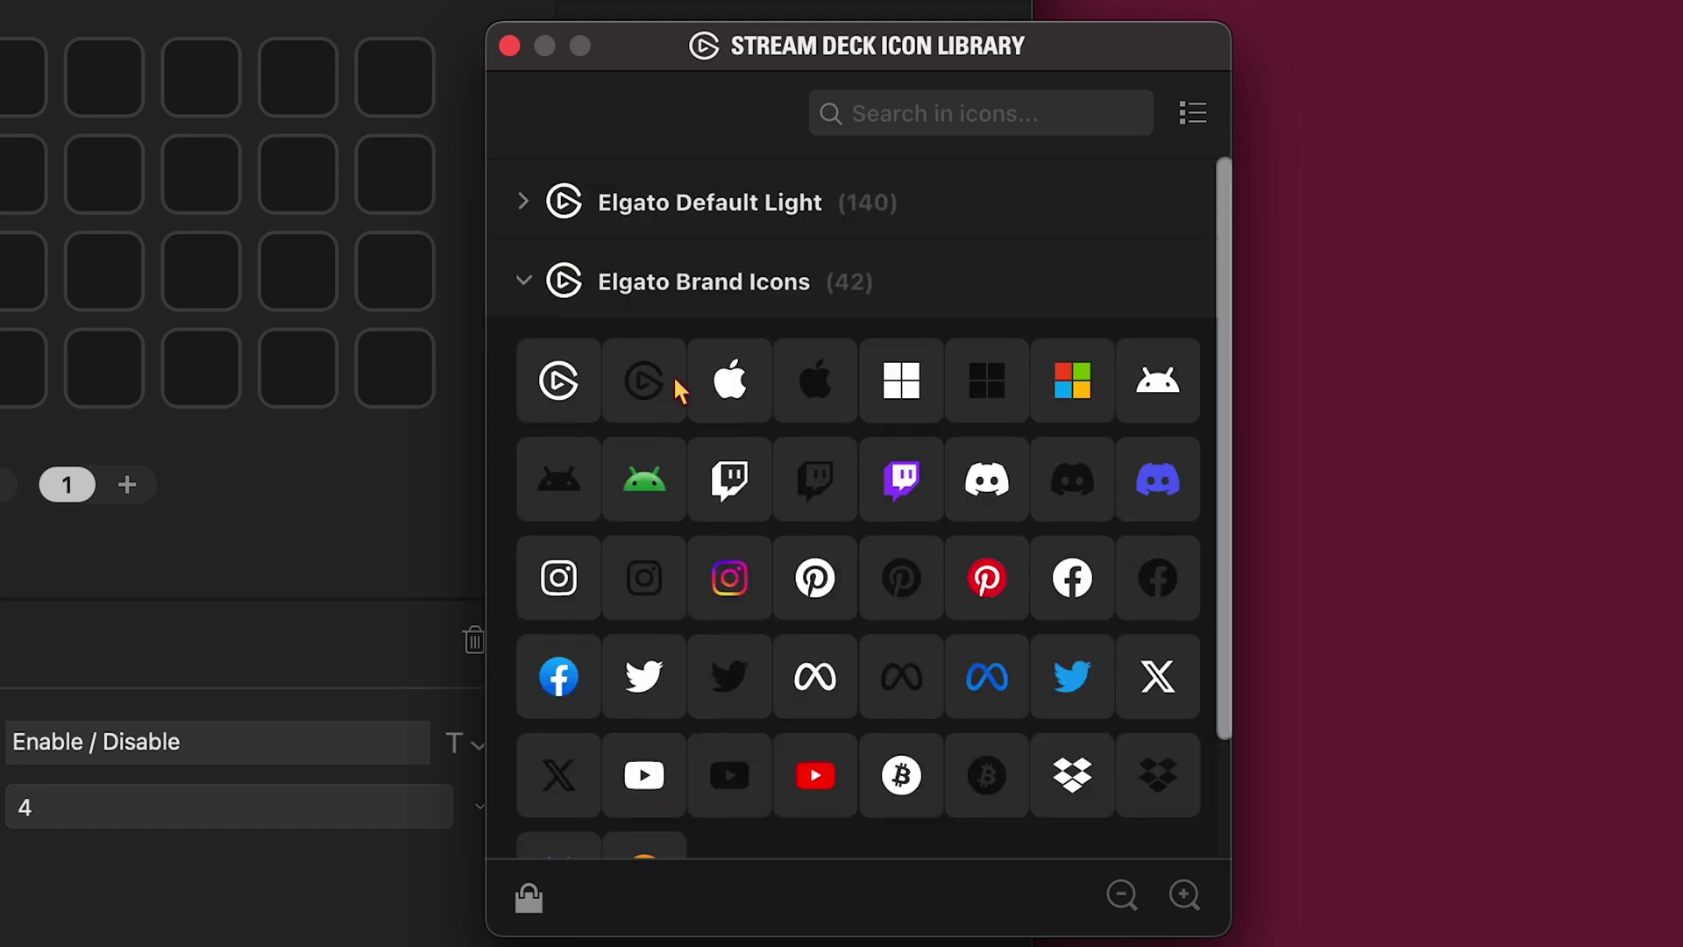
click(614, 281)
click(521, 360)
scroll(947, 627, down, 15)
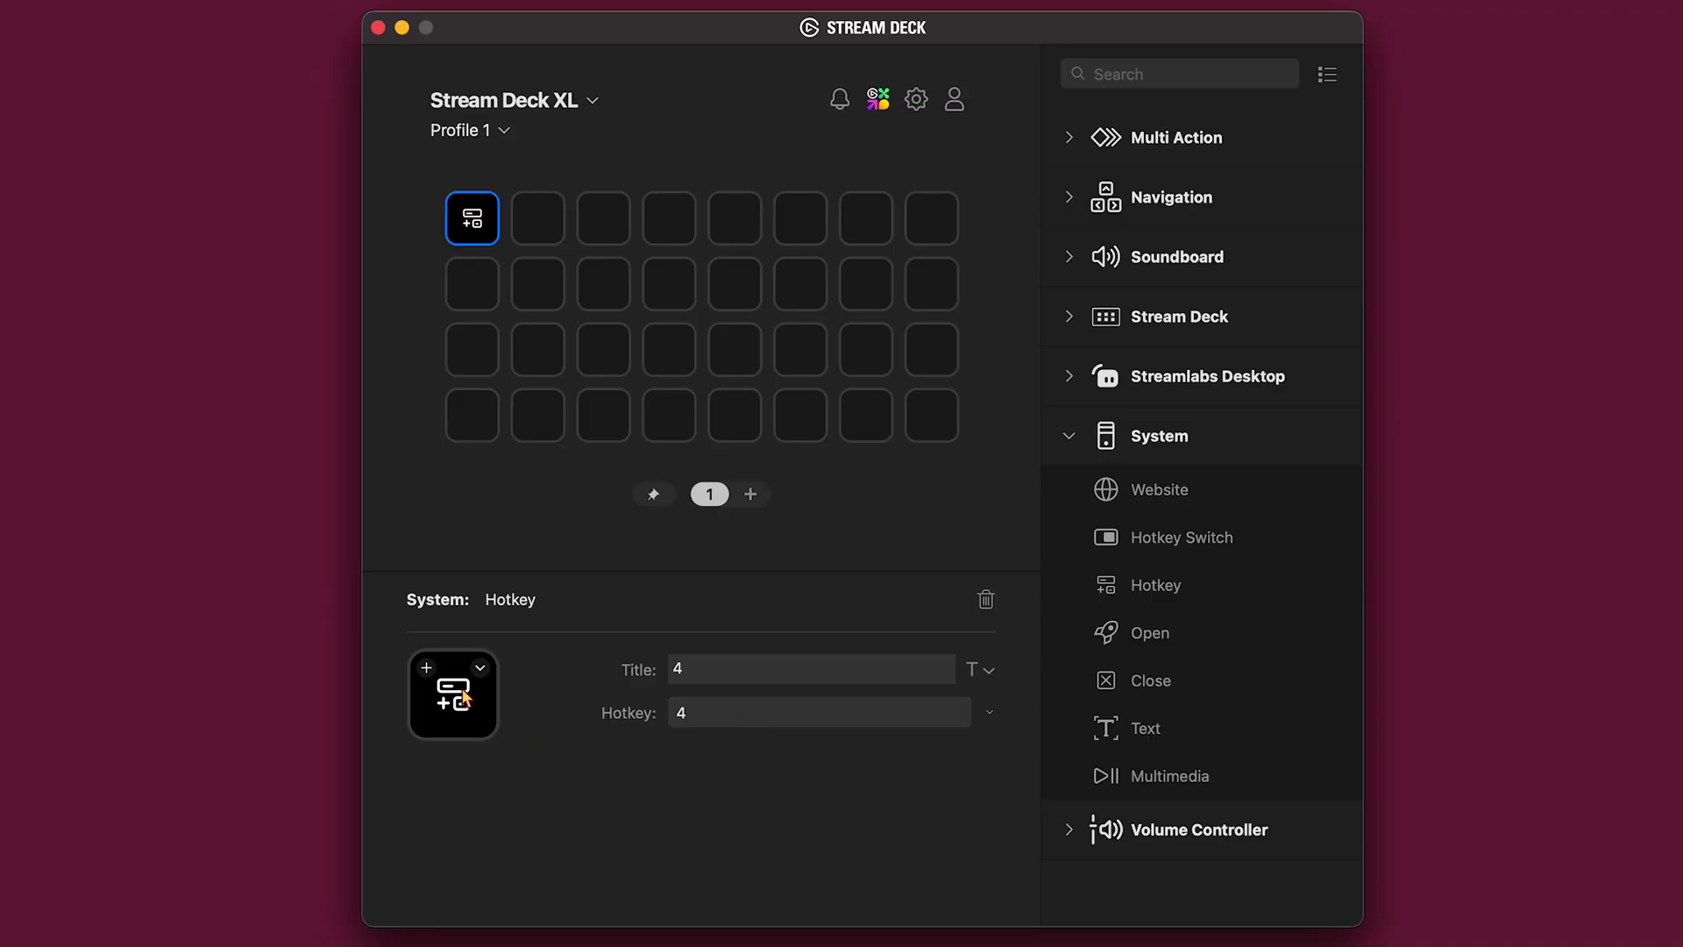
click(482, 670)
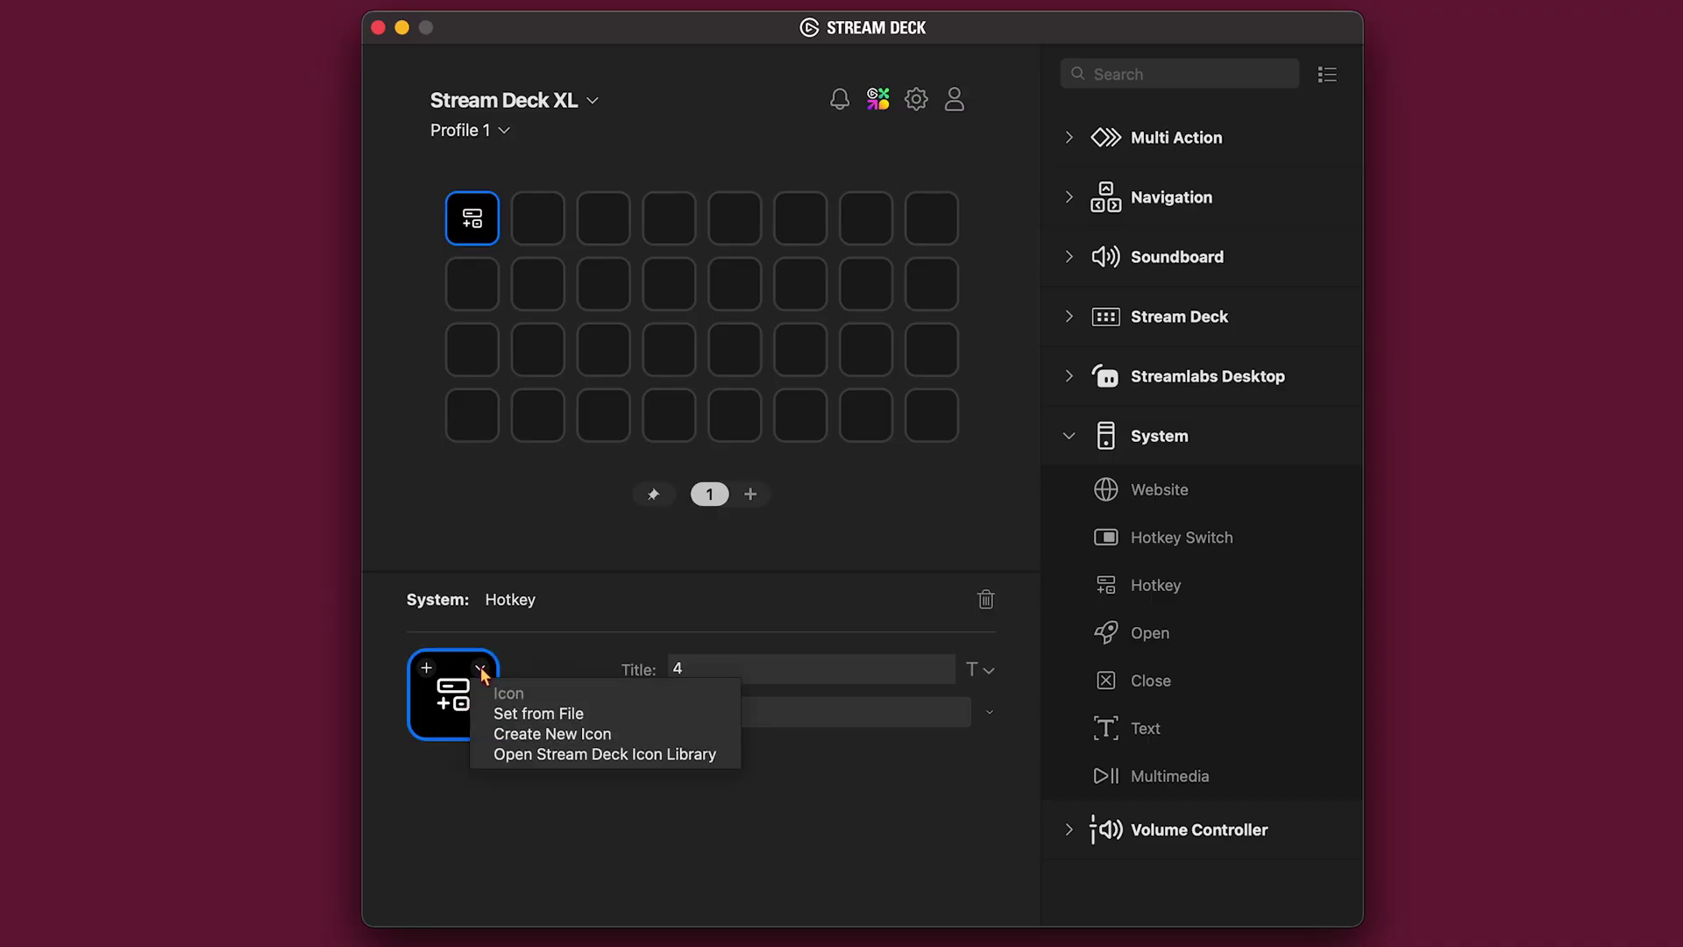
Step: Start a new key icon with the Elgato Gaming library icon, toggling its layer visibility
click(585, 741)
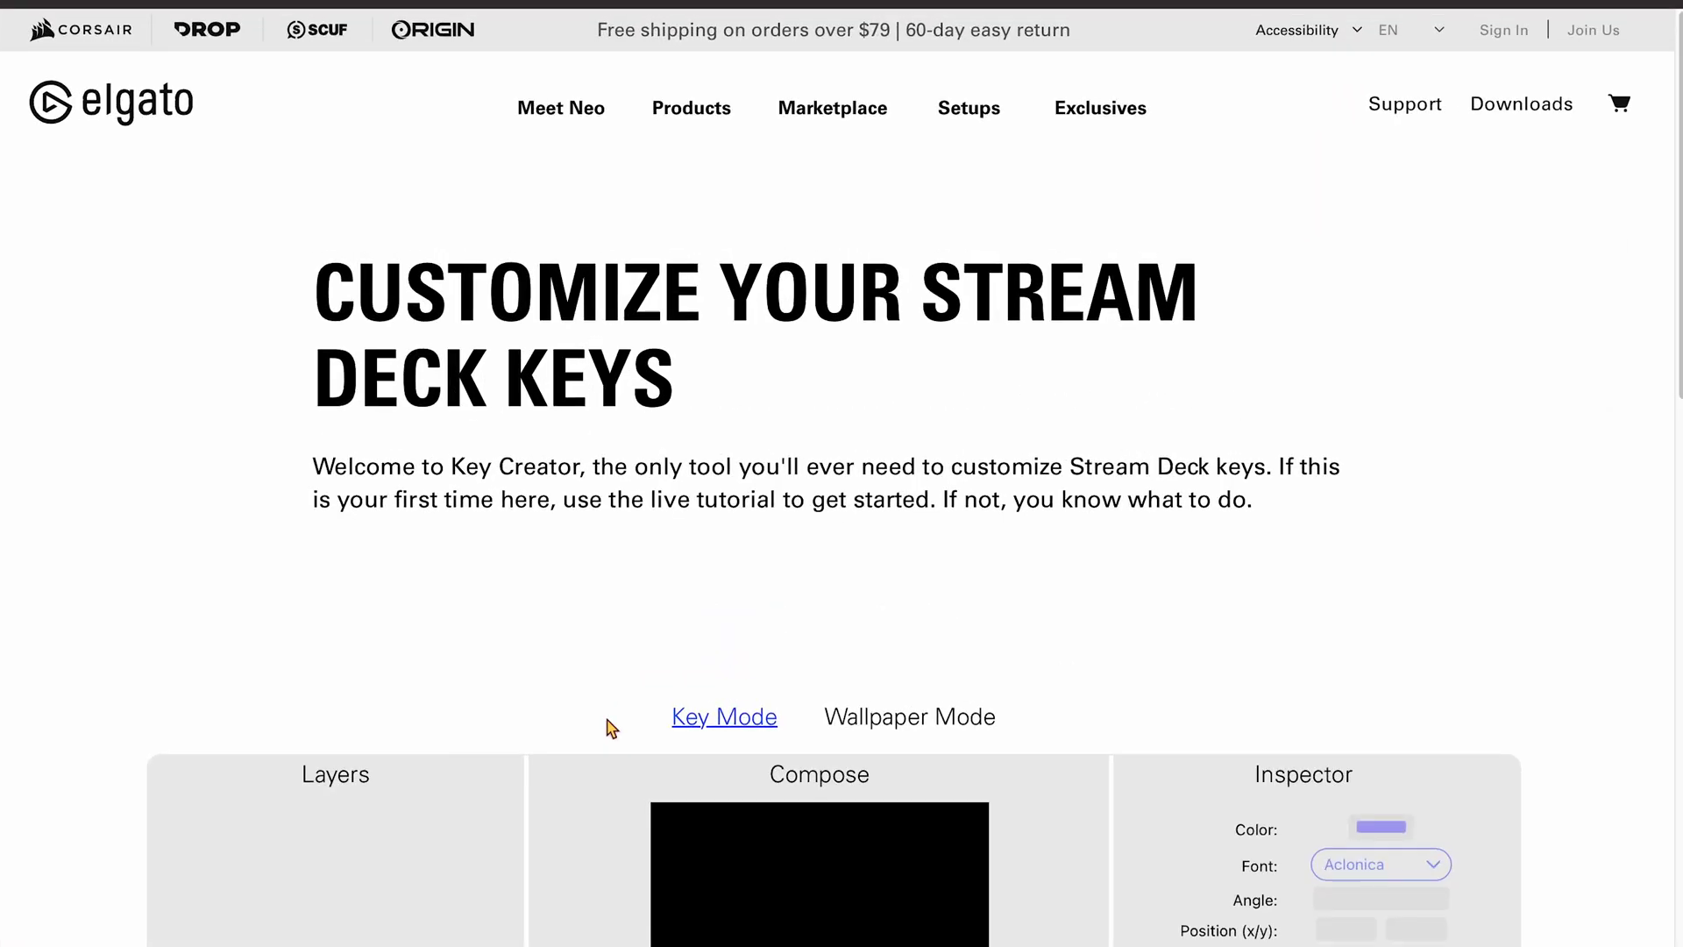
scroll(612, 728, down, 7)
click(339, 804)
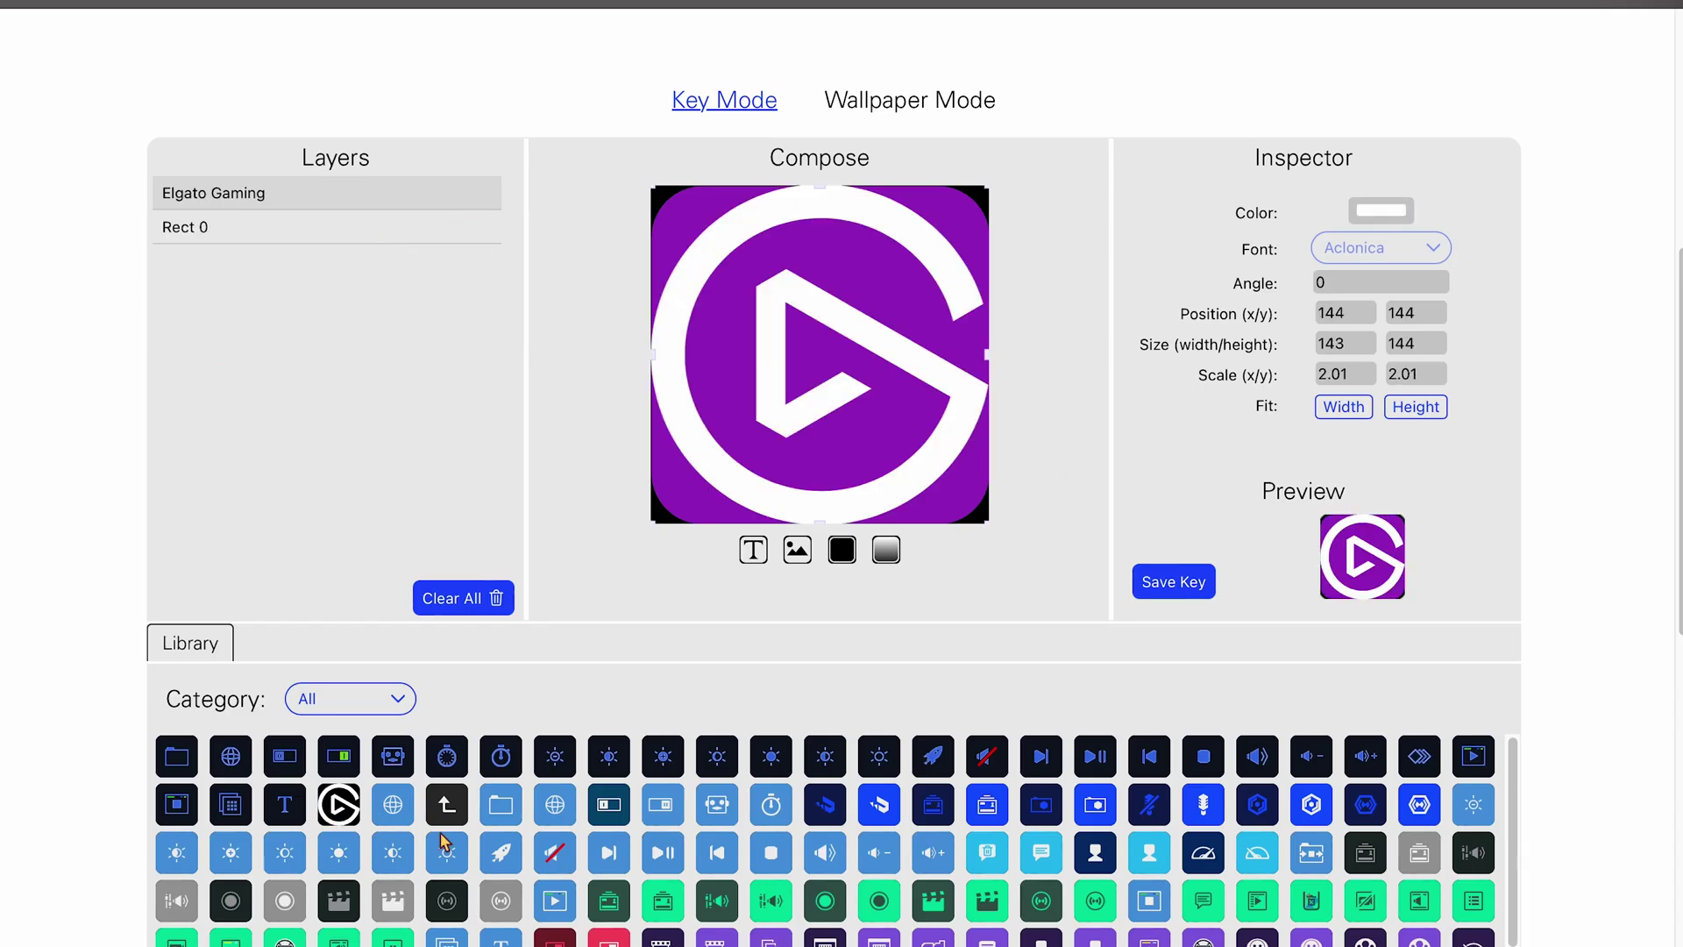
click(197, 227)
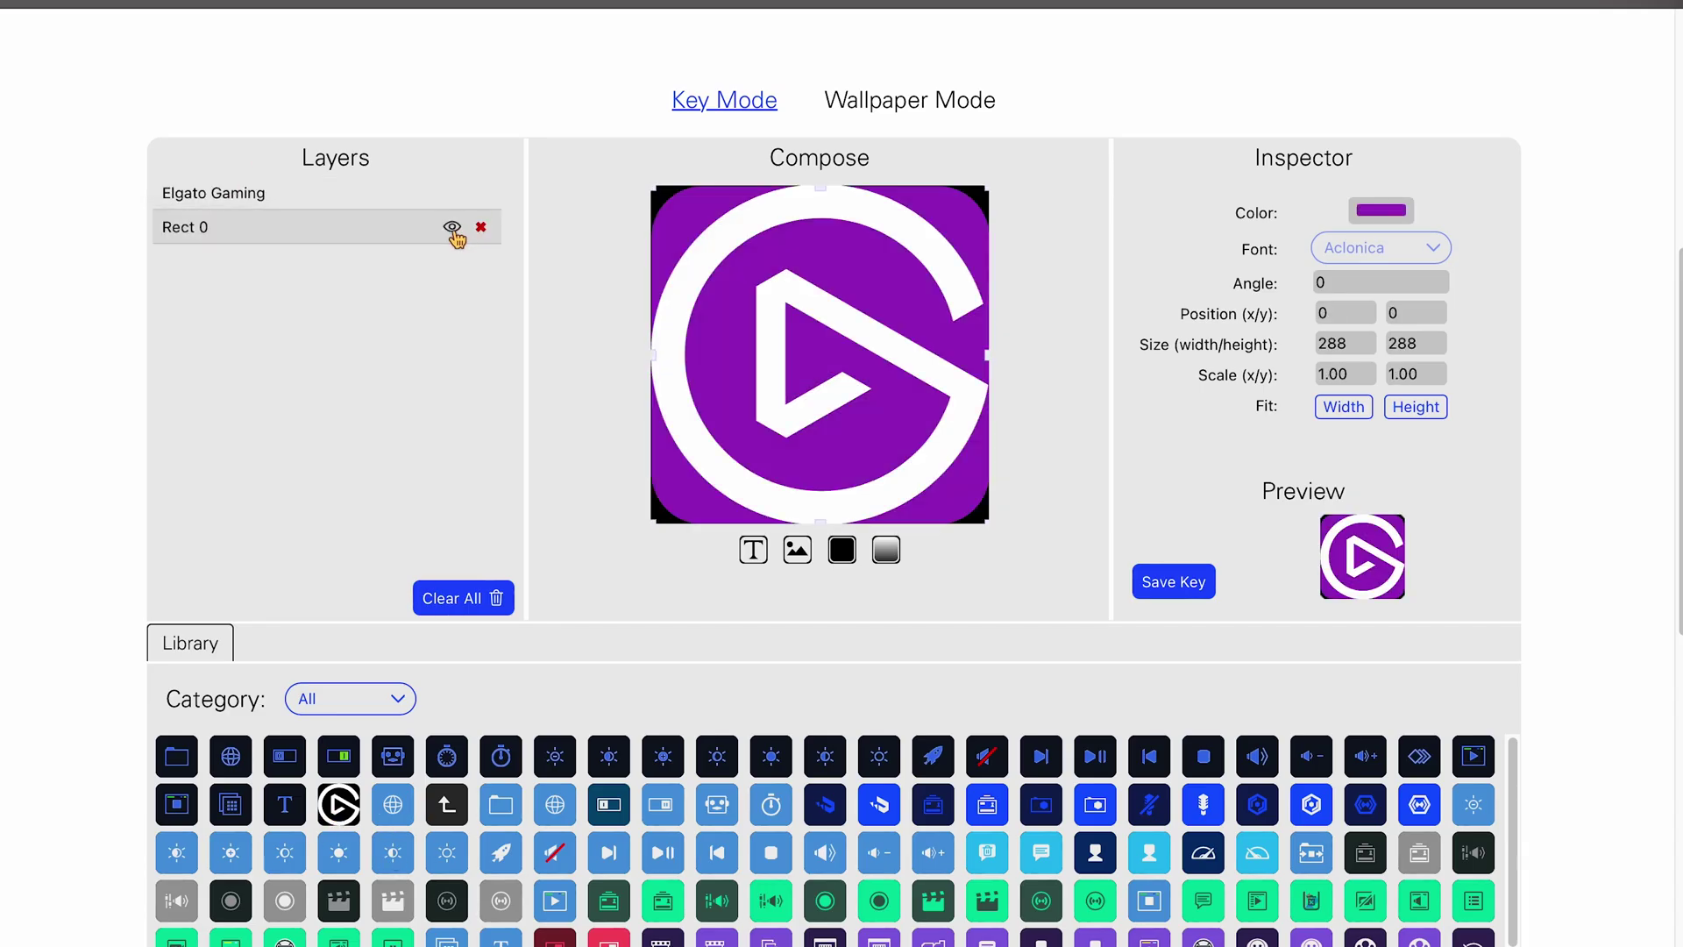
click(454, 197)
click(453, 194)
scroll(1015, 714, down, 5)
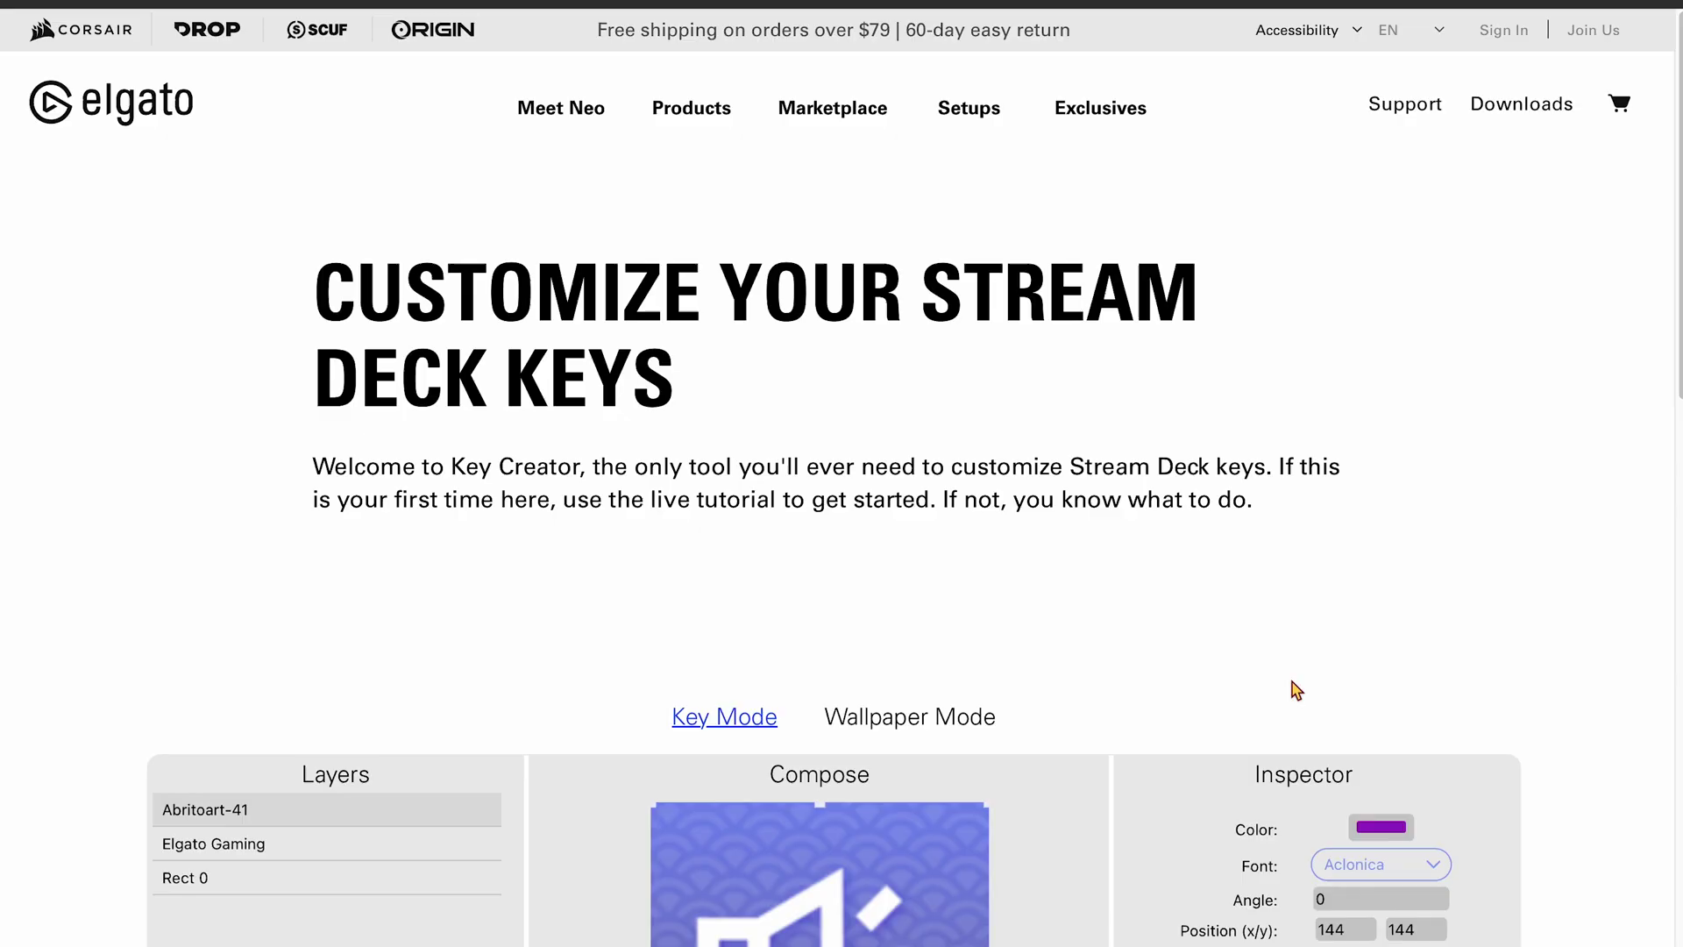
scroll(1293, 687, down, 8)
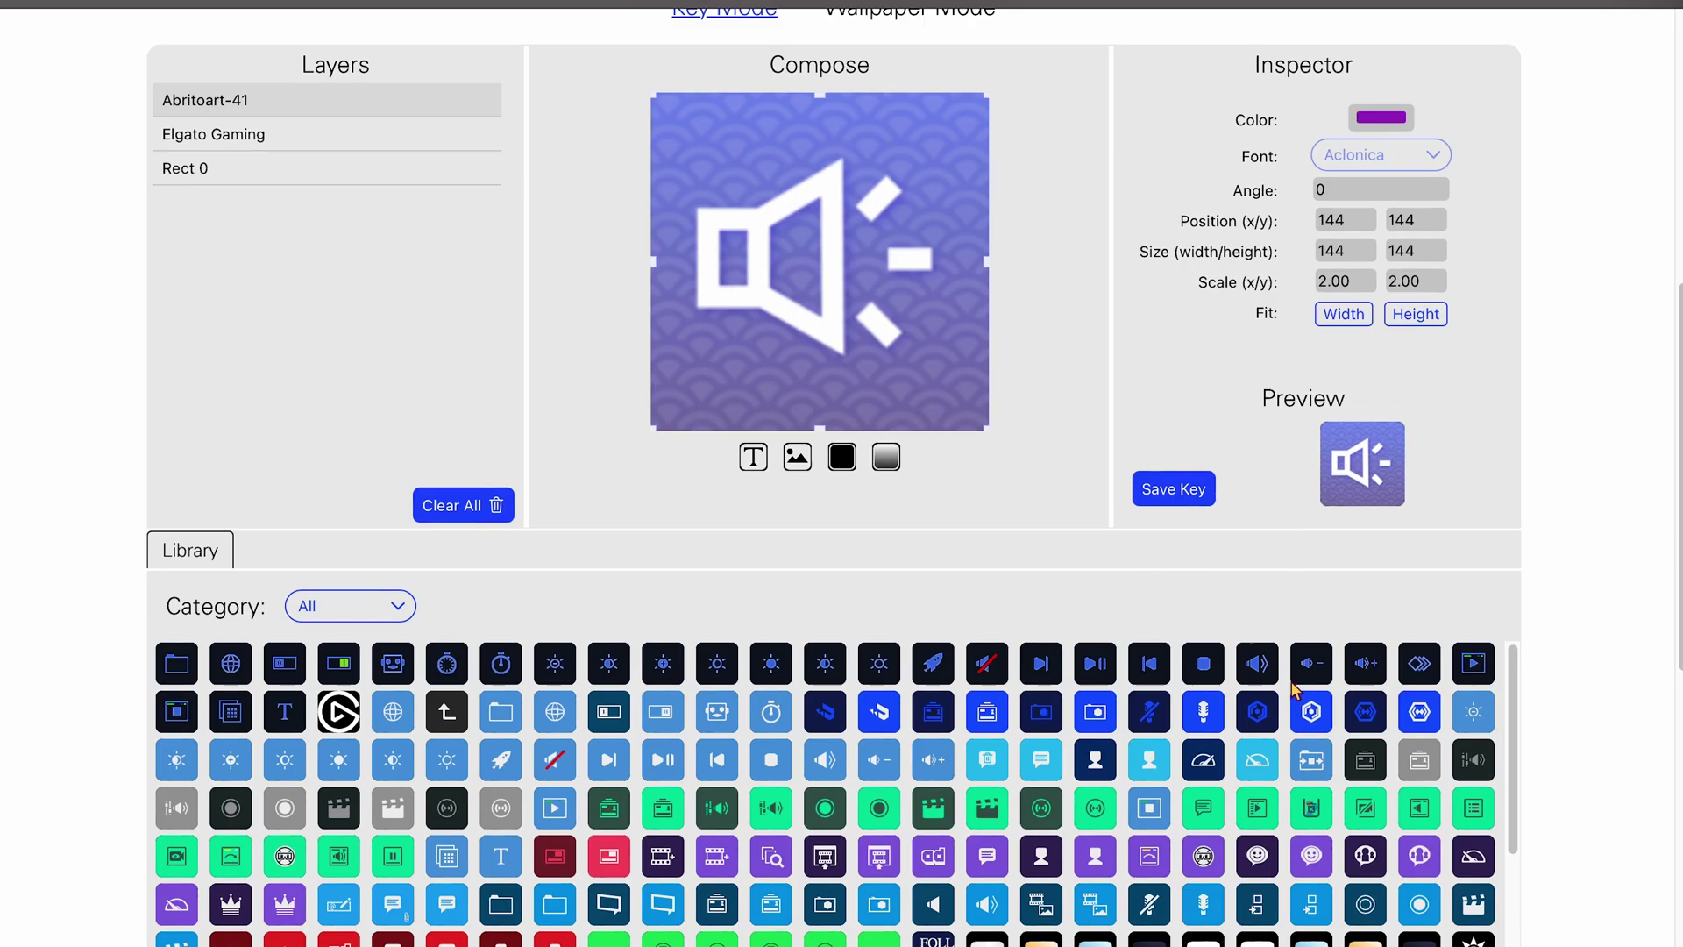
scroll(841, 575, up, 2)
Step: Clear all layers and add a purple background rectangle
click(463, 598)
click(842, 550)
click(1381, 211)
click(1379, 226)
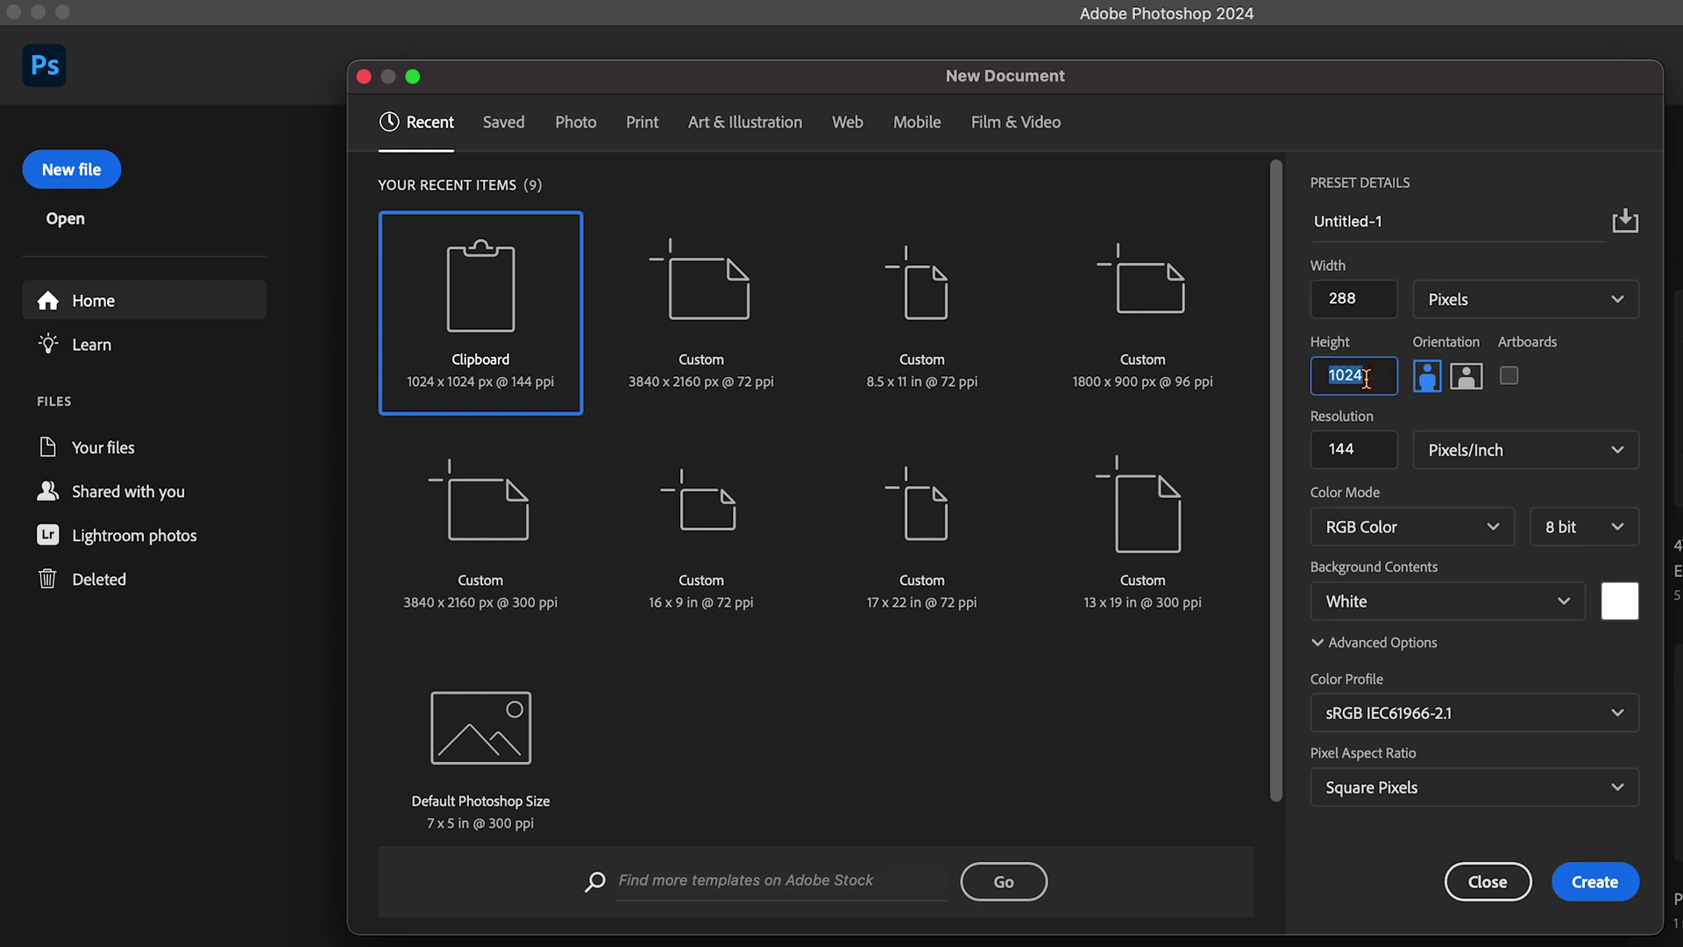
Step: Create the 288 px Template document, give UNDO a bevel contour and drop shadow, then save
text(Template)
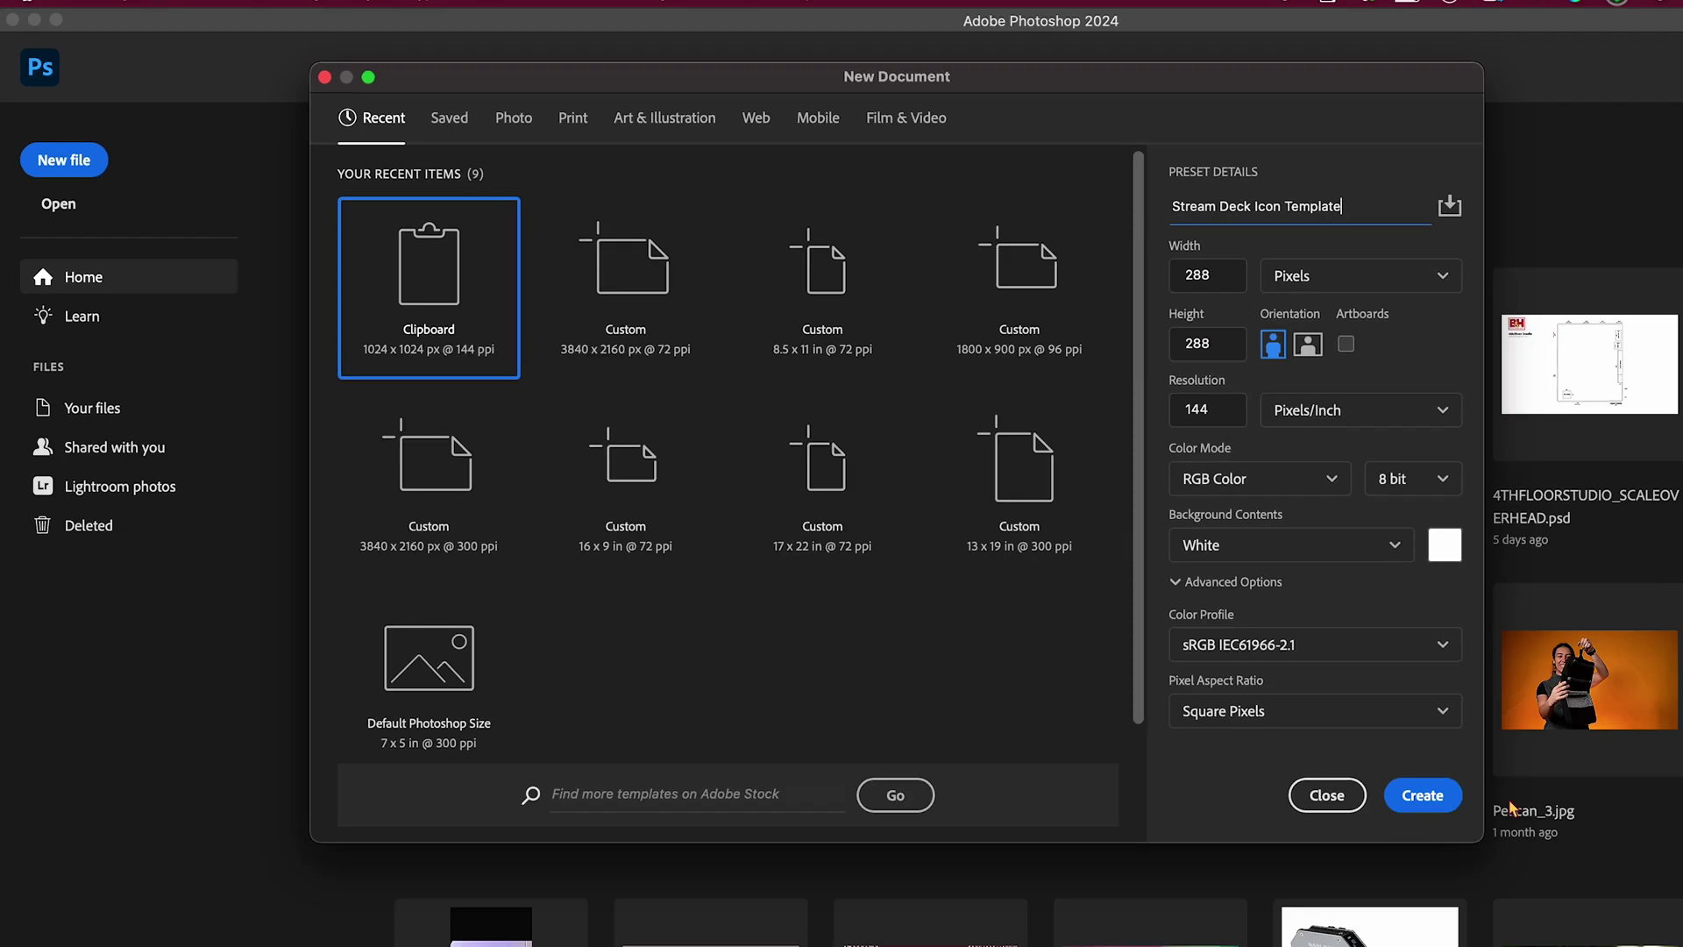
key(Return)
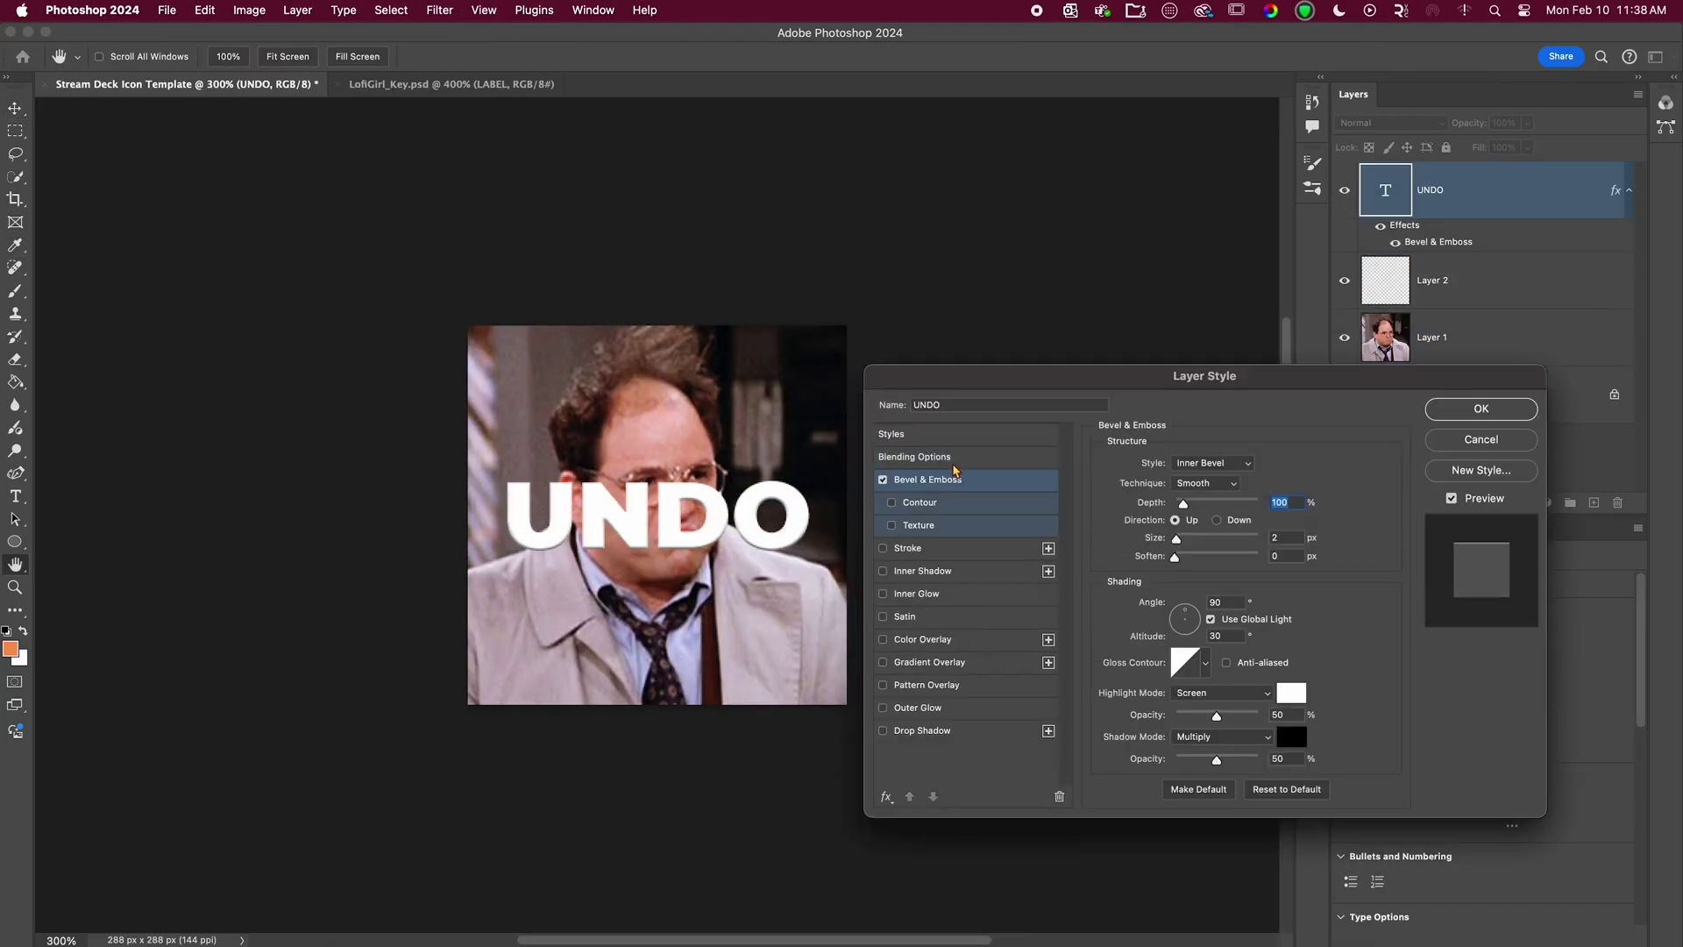
click(920, 503)
click(1176, 471)
click(1188, 500)
click(923, 730)
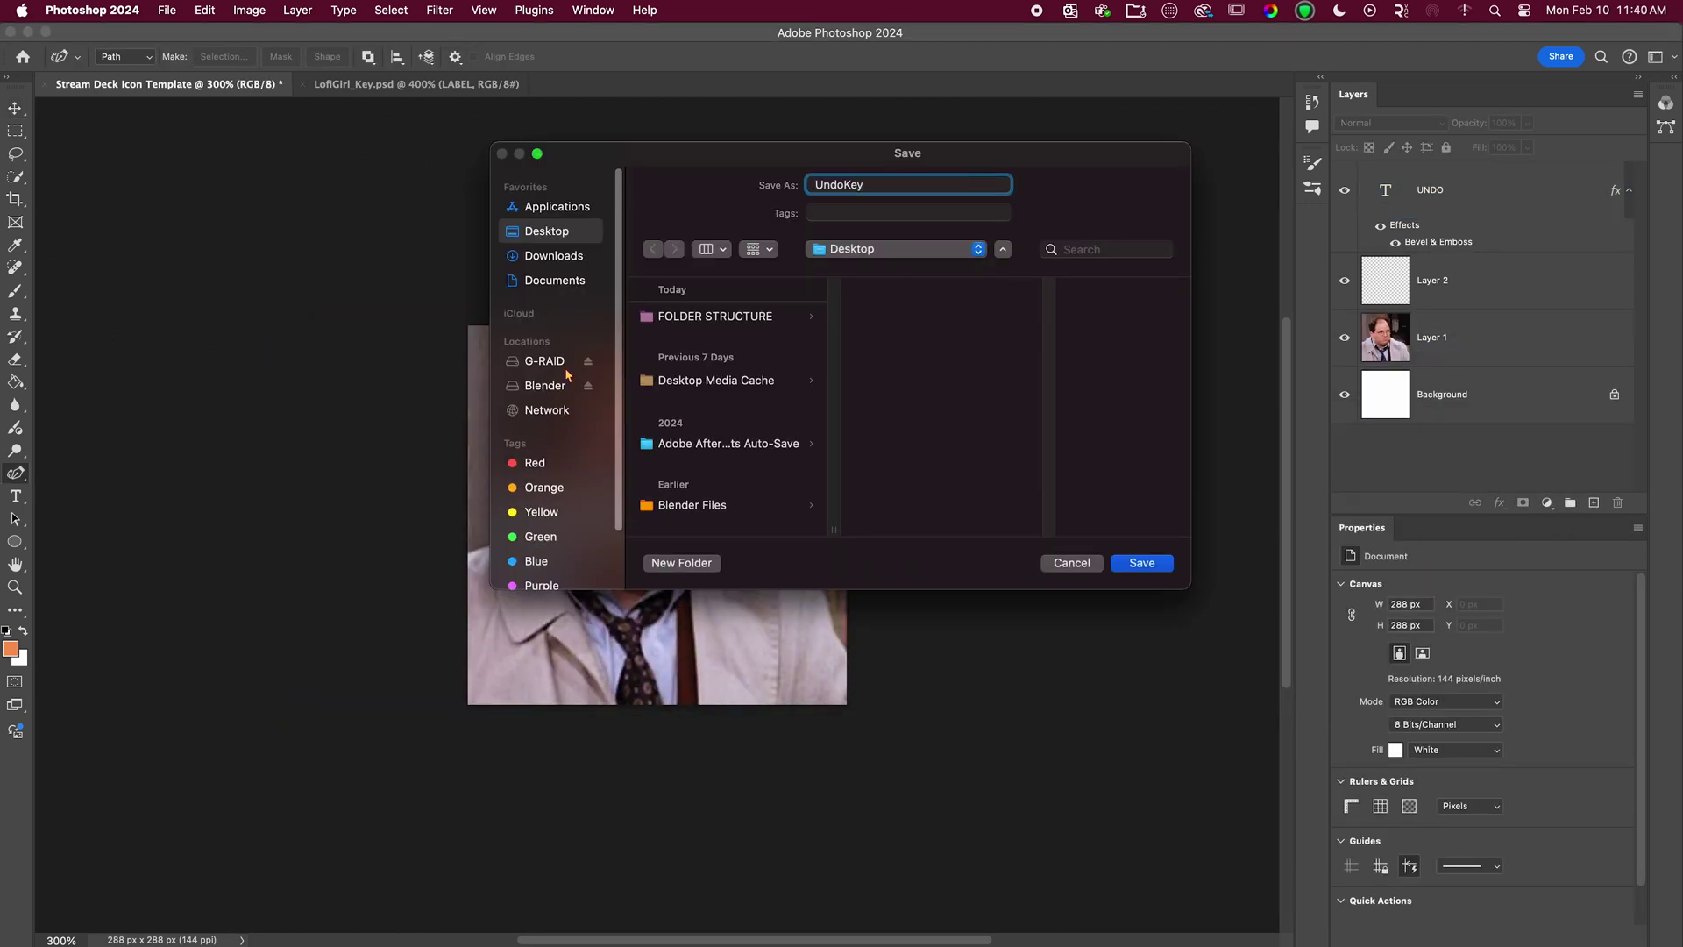
click(565, 365)
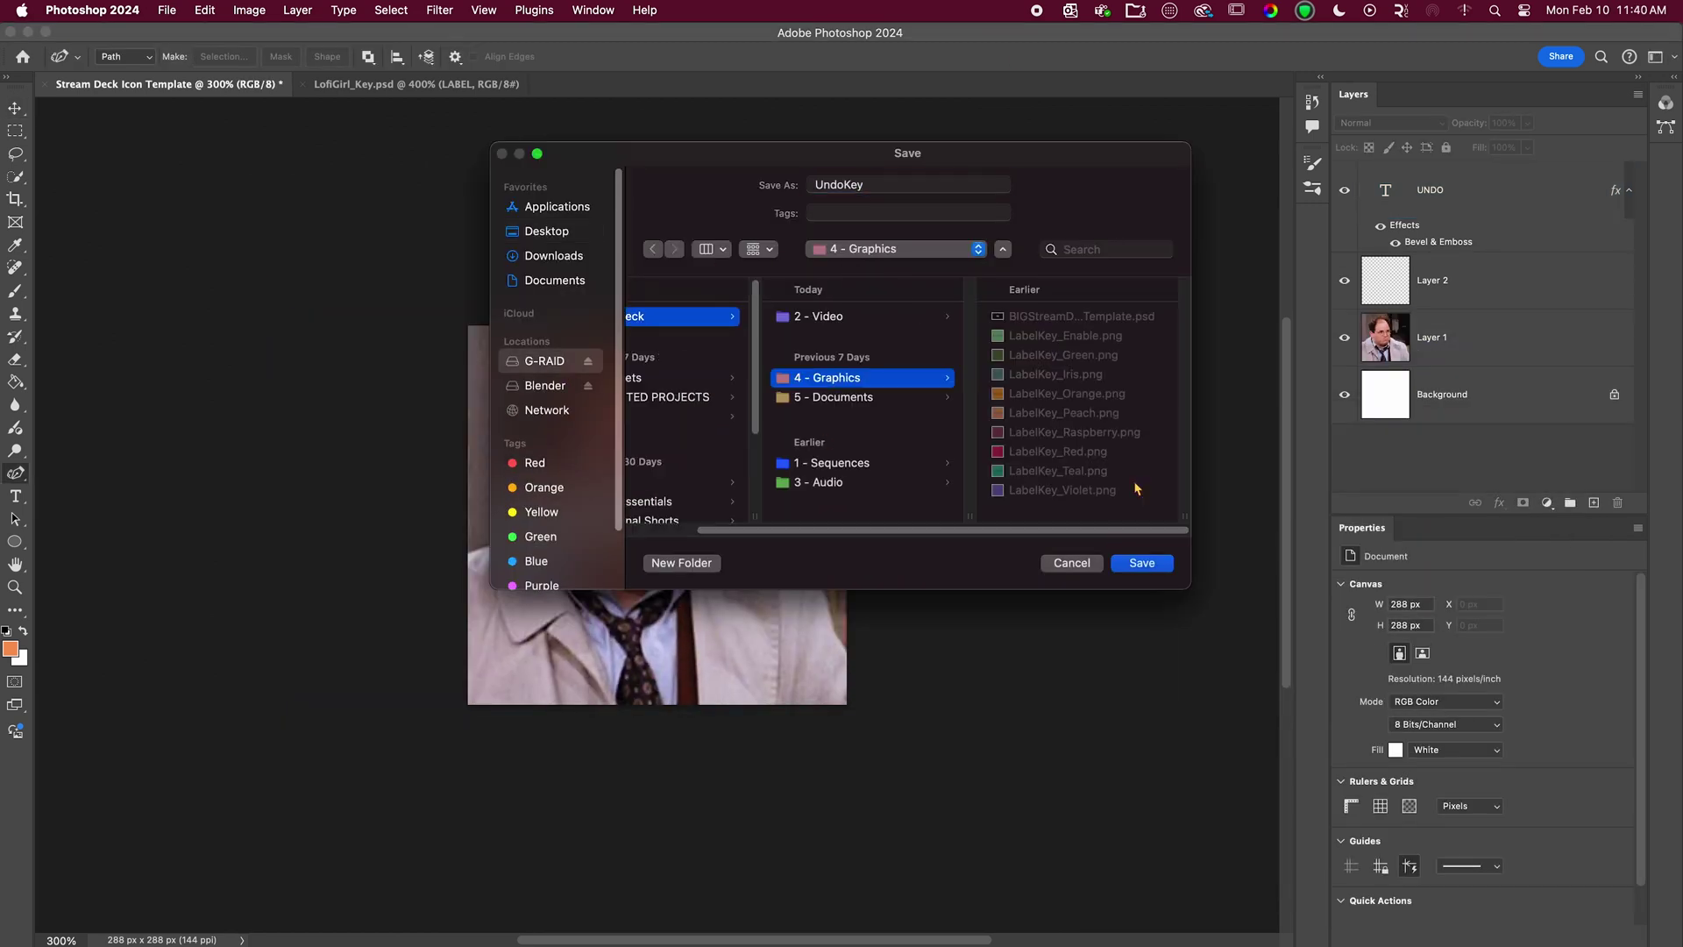
Step: Save the UndoKey image and set UndoKey.png as the Undo key's icon from file
click(1166, 564)
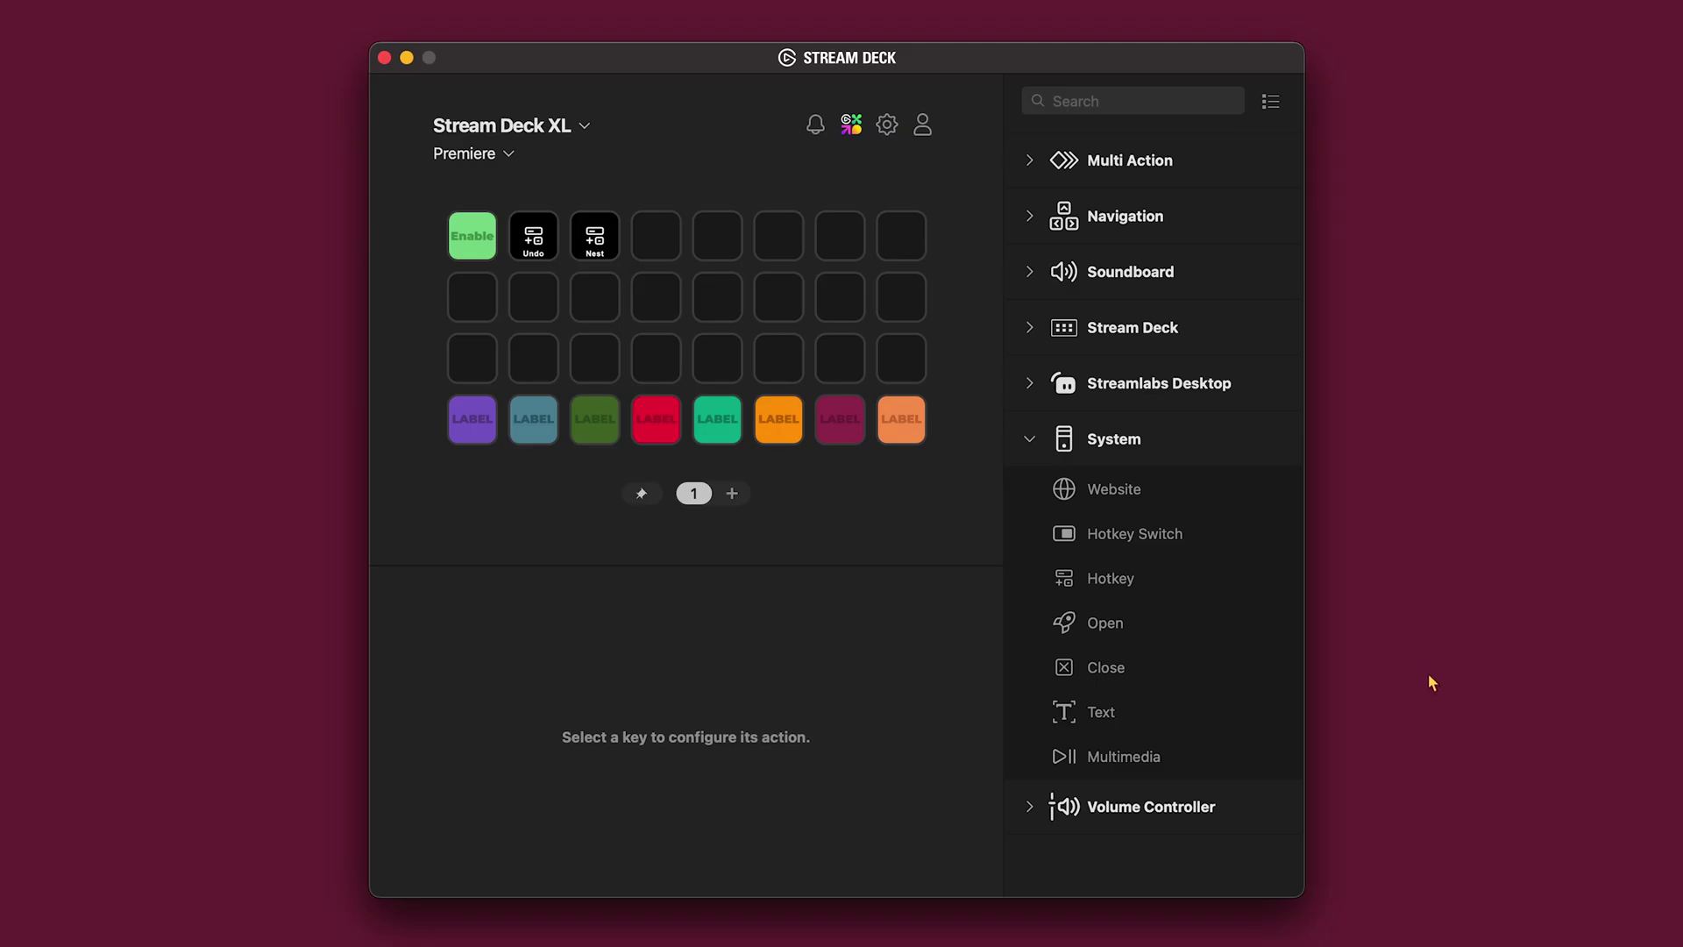
click(530, 248)
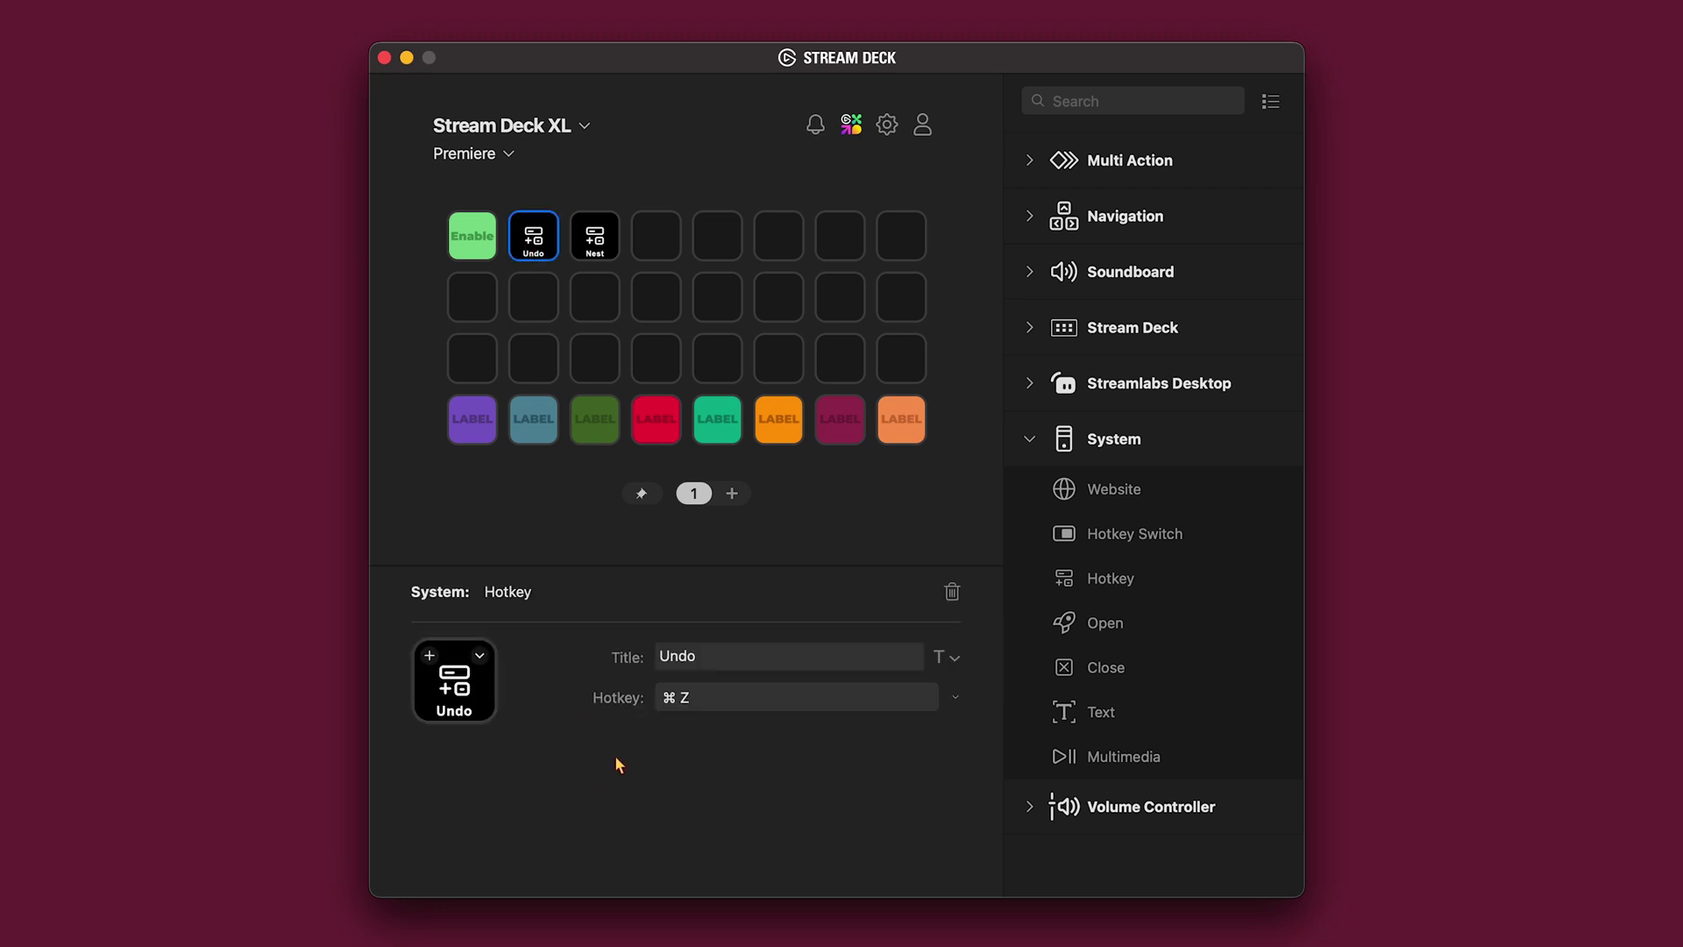
click(480, 656)
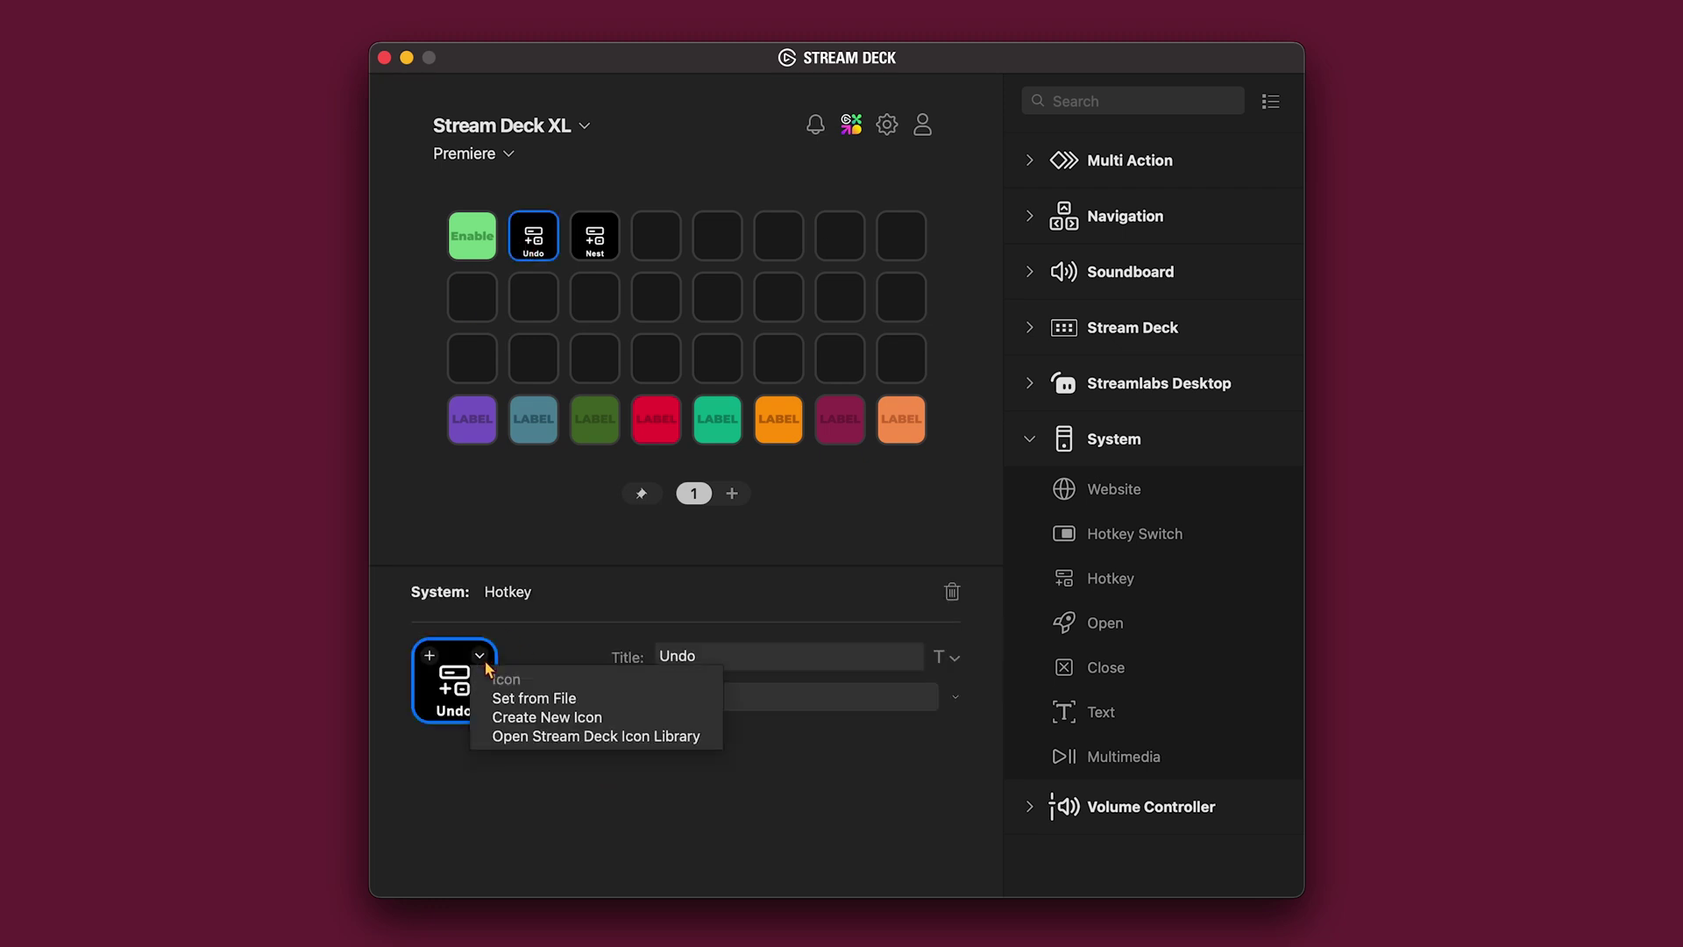
click(534, 698)
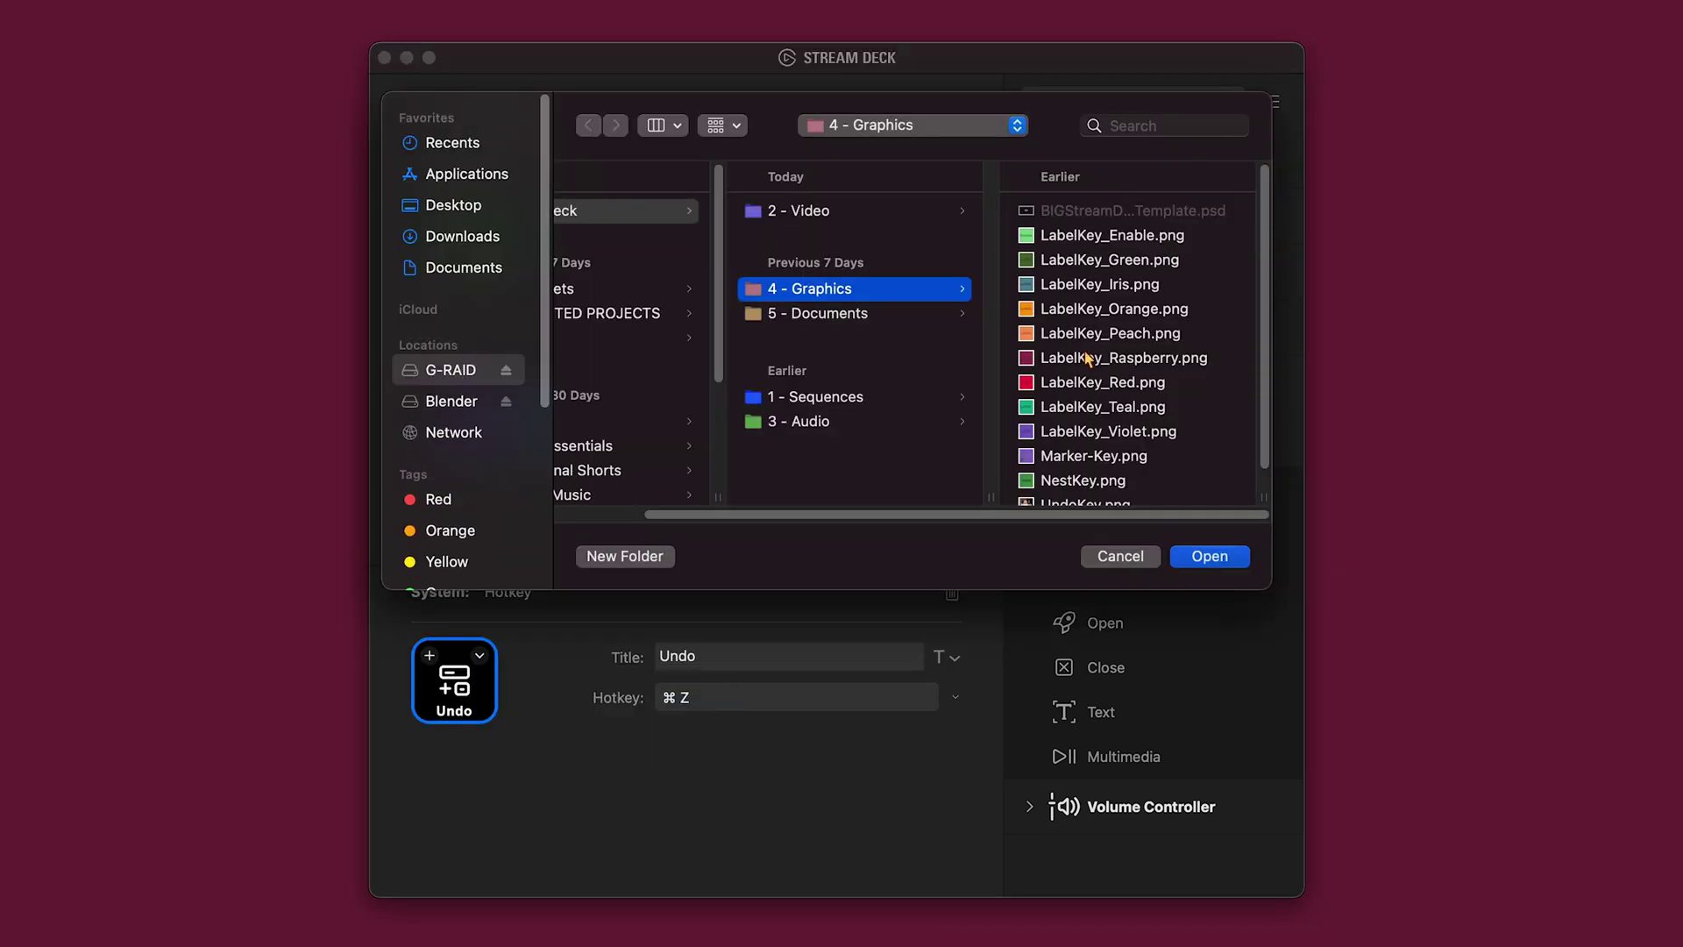
scroll(1142, 386, down, 2)
double_click(1107, 492)
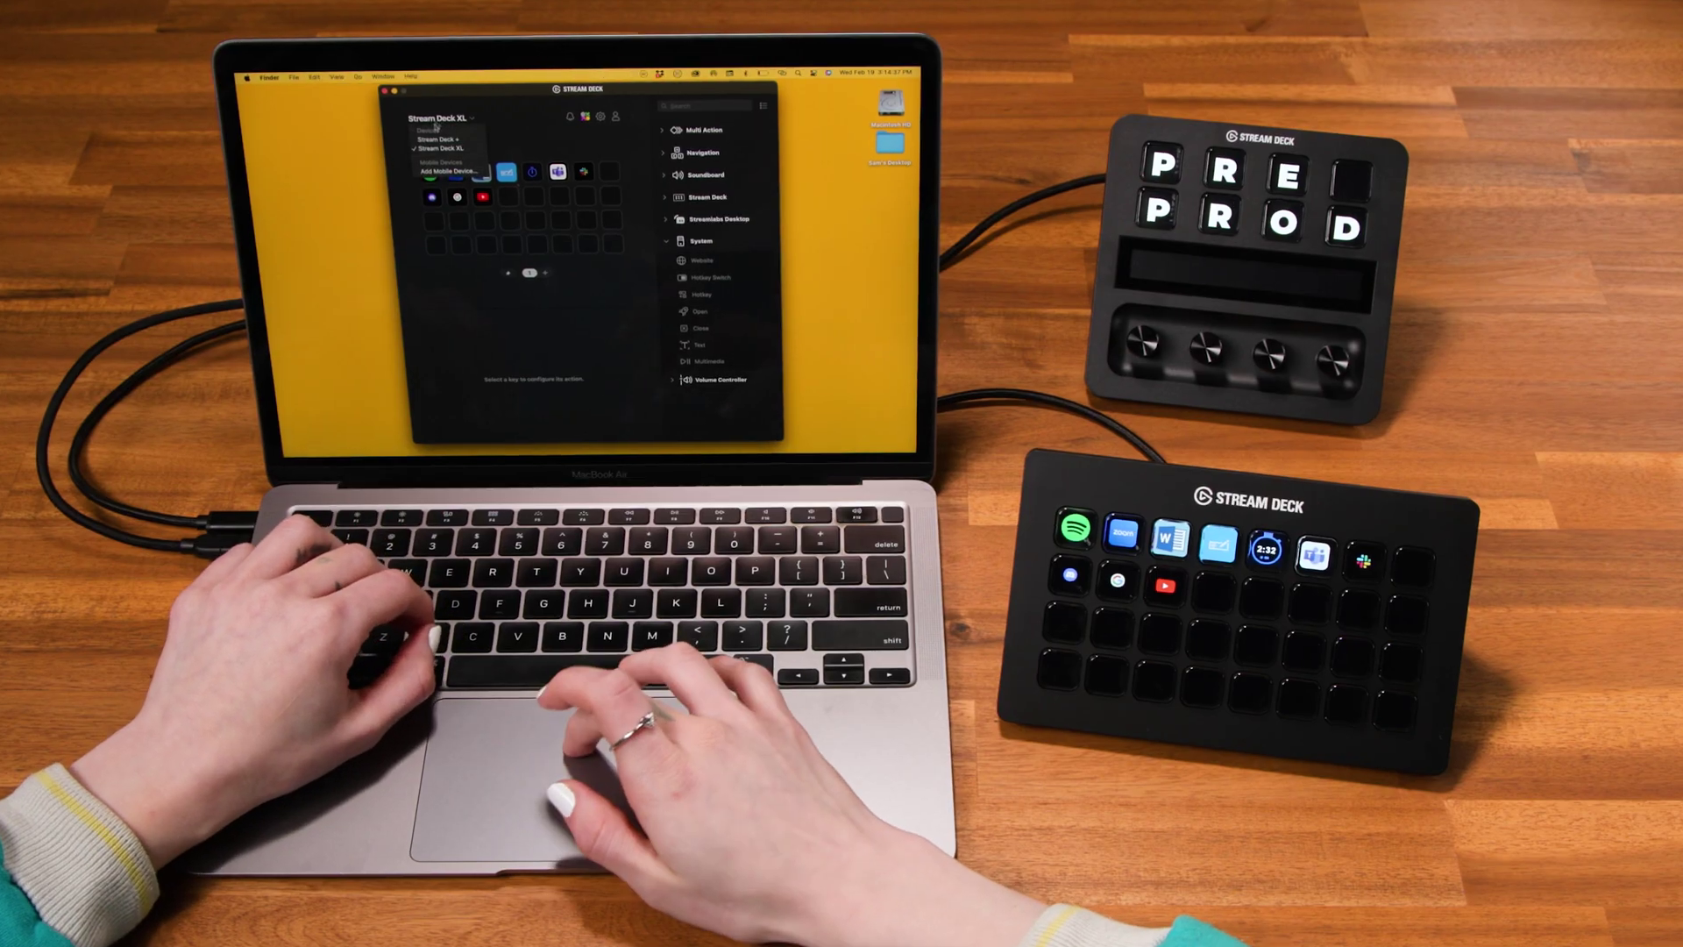
Step: Switch to the Stream Deck + and give the first Premiere key the Enable icon from Stream Deck Icons
click(436, 122)
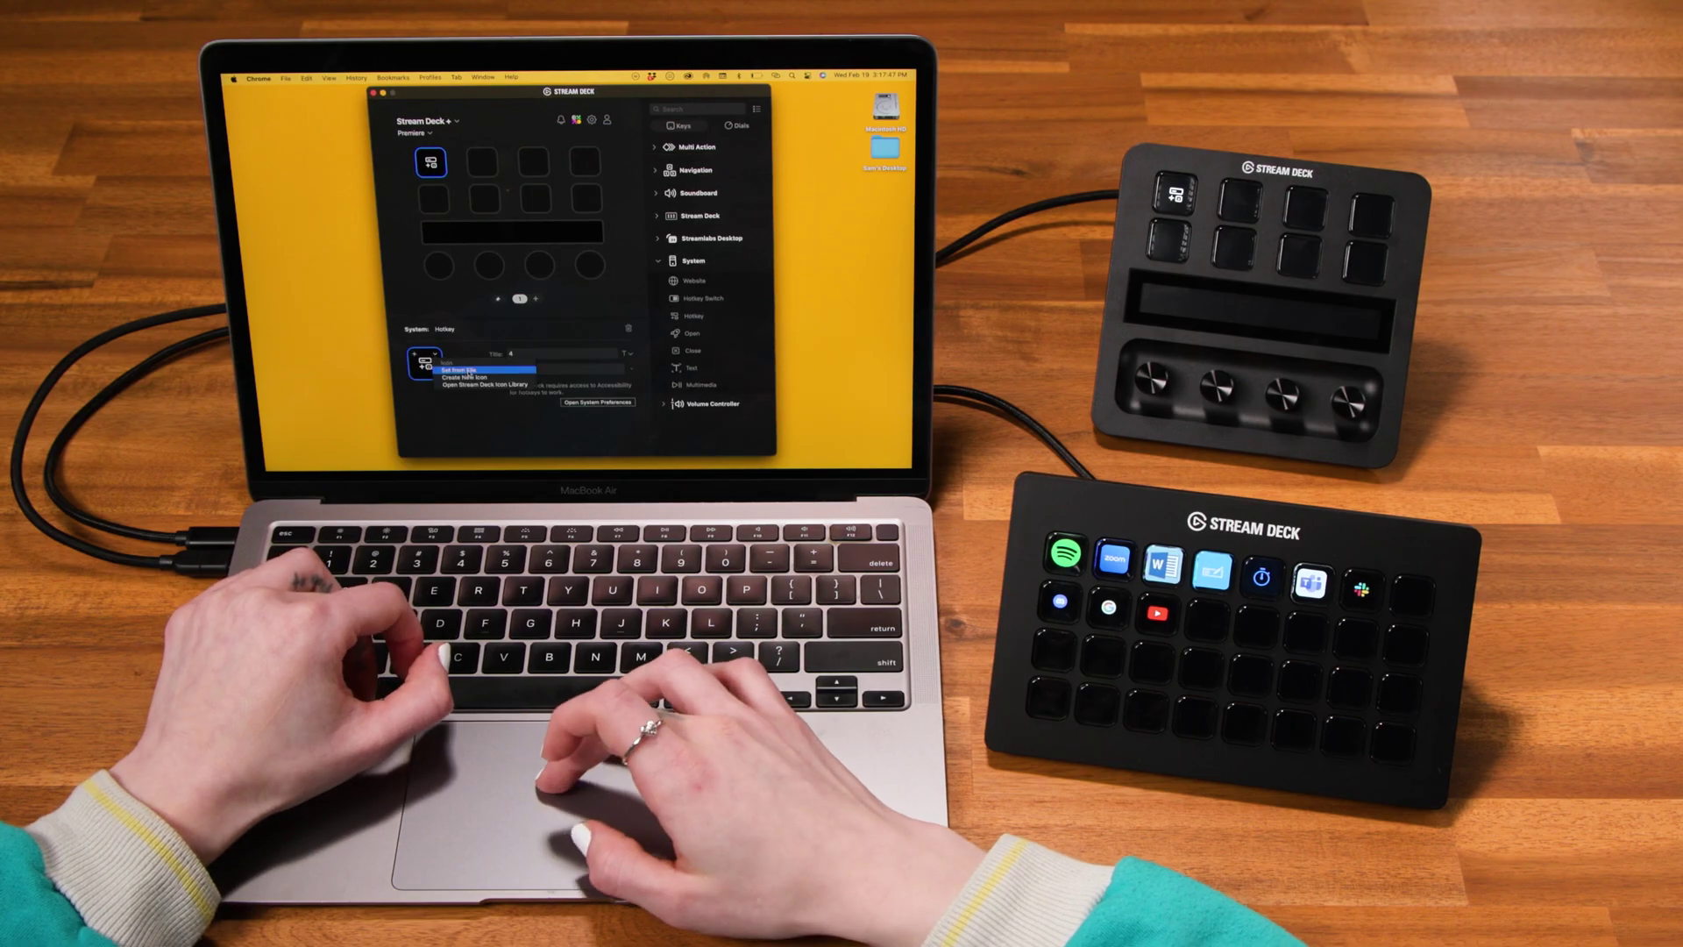
click(554, 149)
click(554, 235)
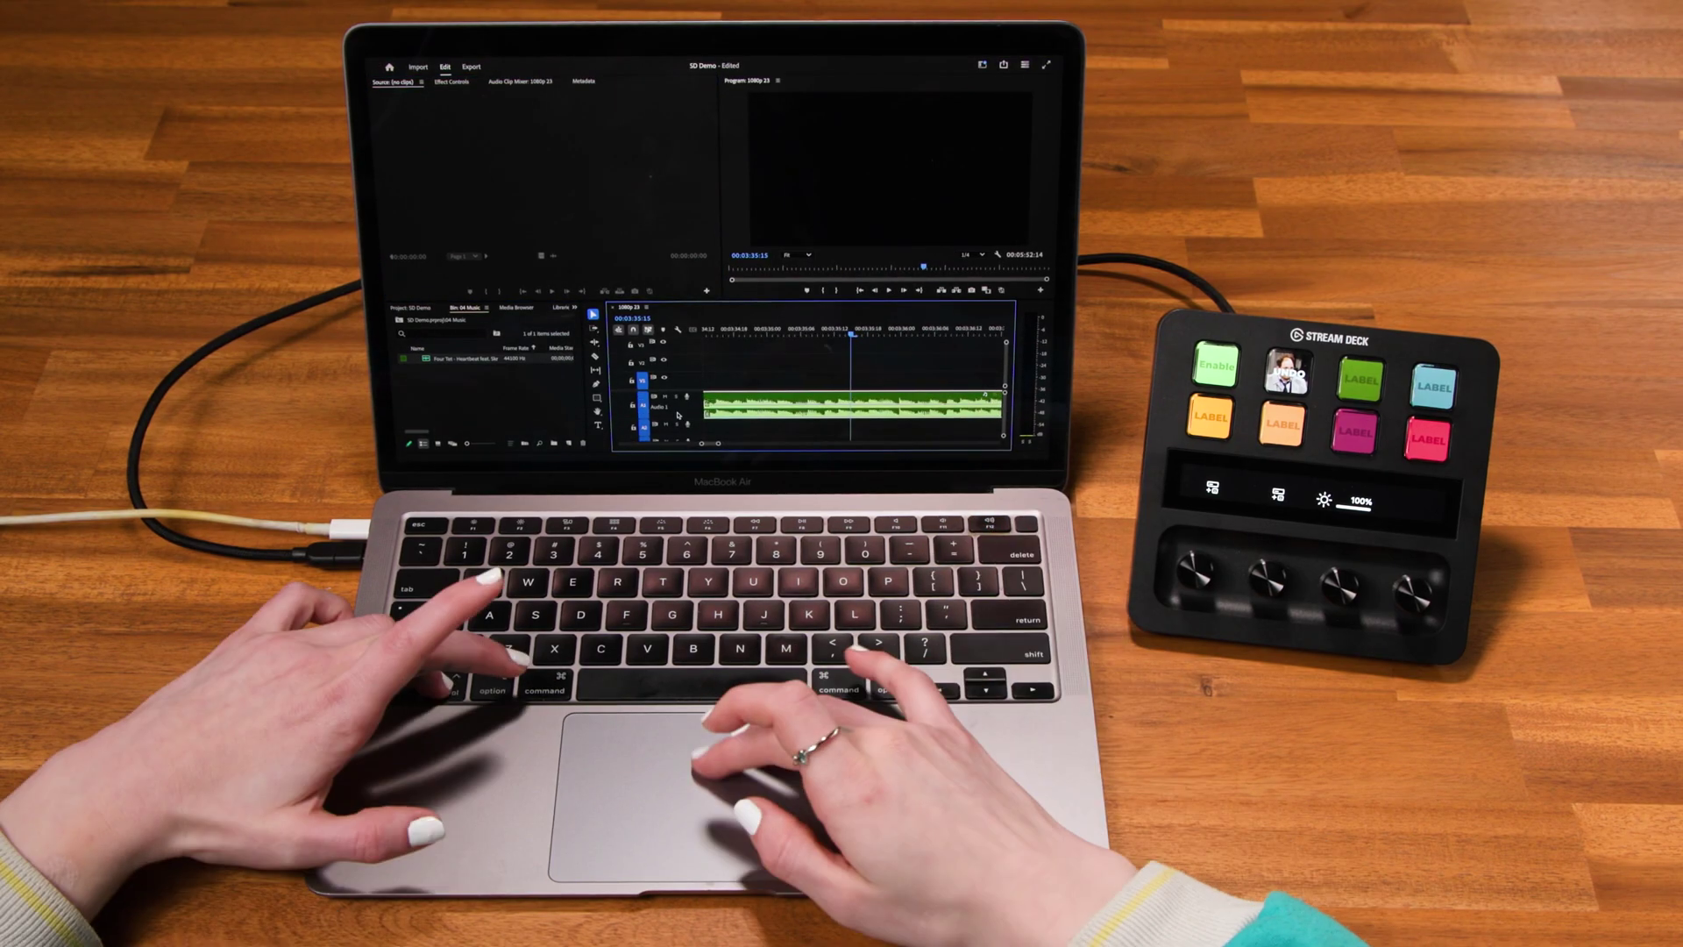
Step: Enlarge the A1 audio track, maximize the timeline panel, and bring up the Window menu
double_click(678, 415)
key(grave)
click(680, 61)
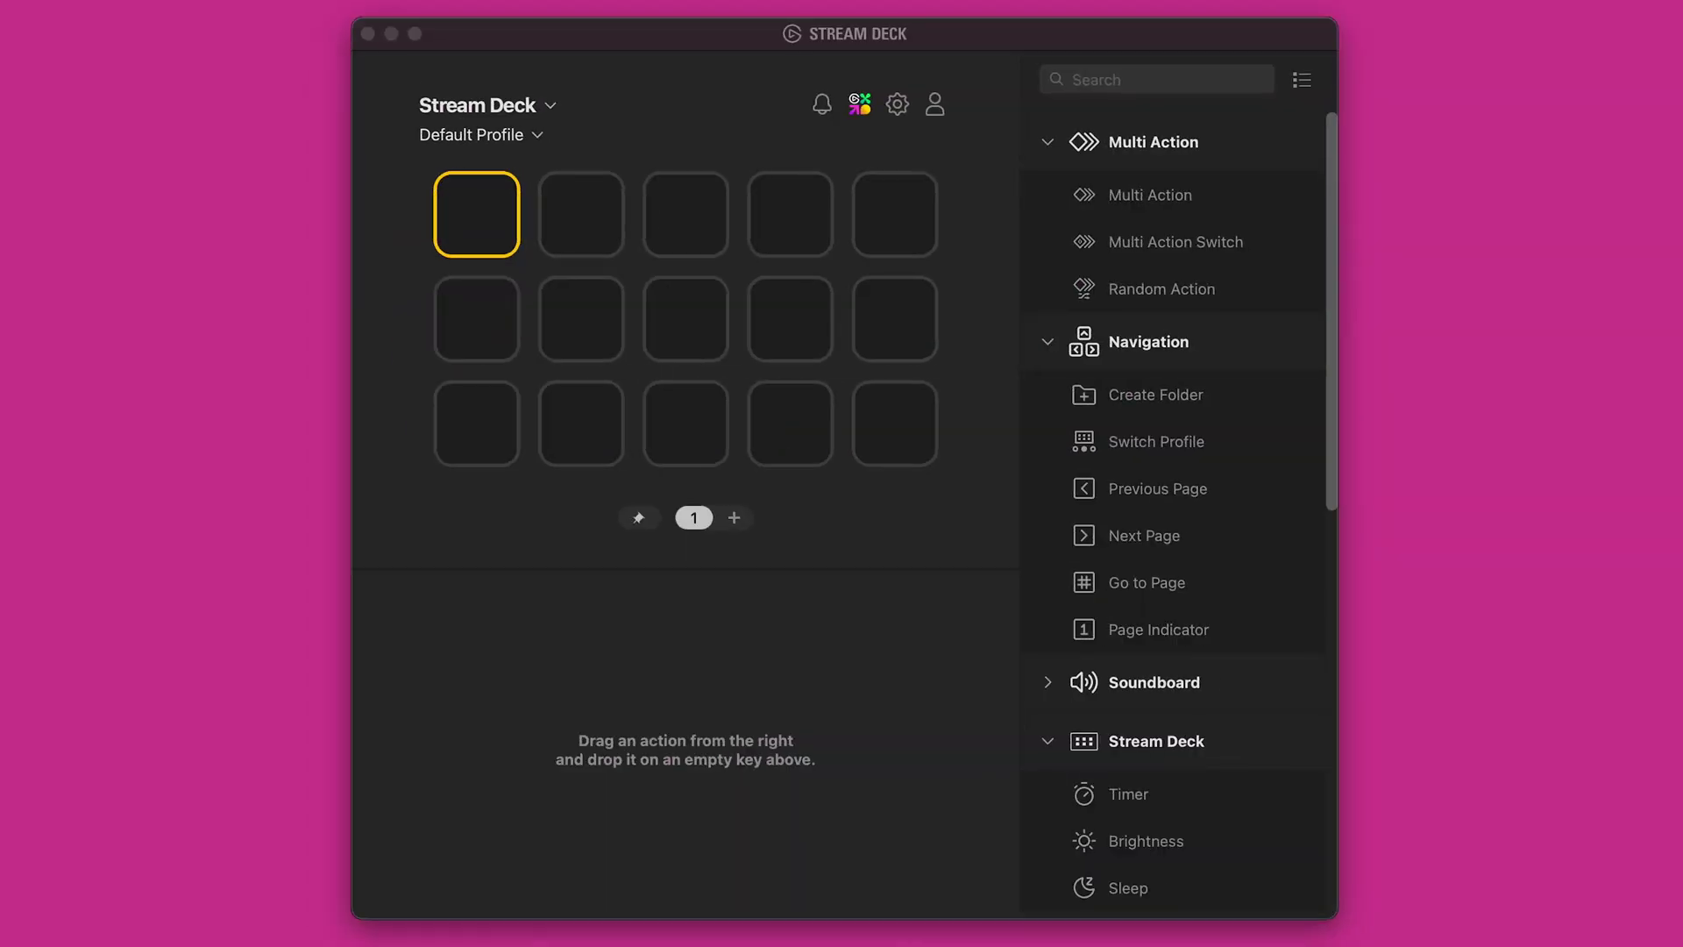
Step: Add a new profile for the 15-key Stream Deck and open the profile management settings
click(523, 141)
click(502, 225)
click(471, 136)
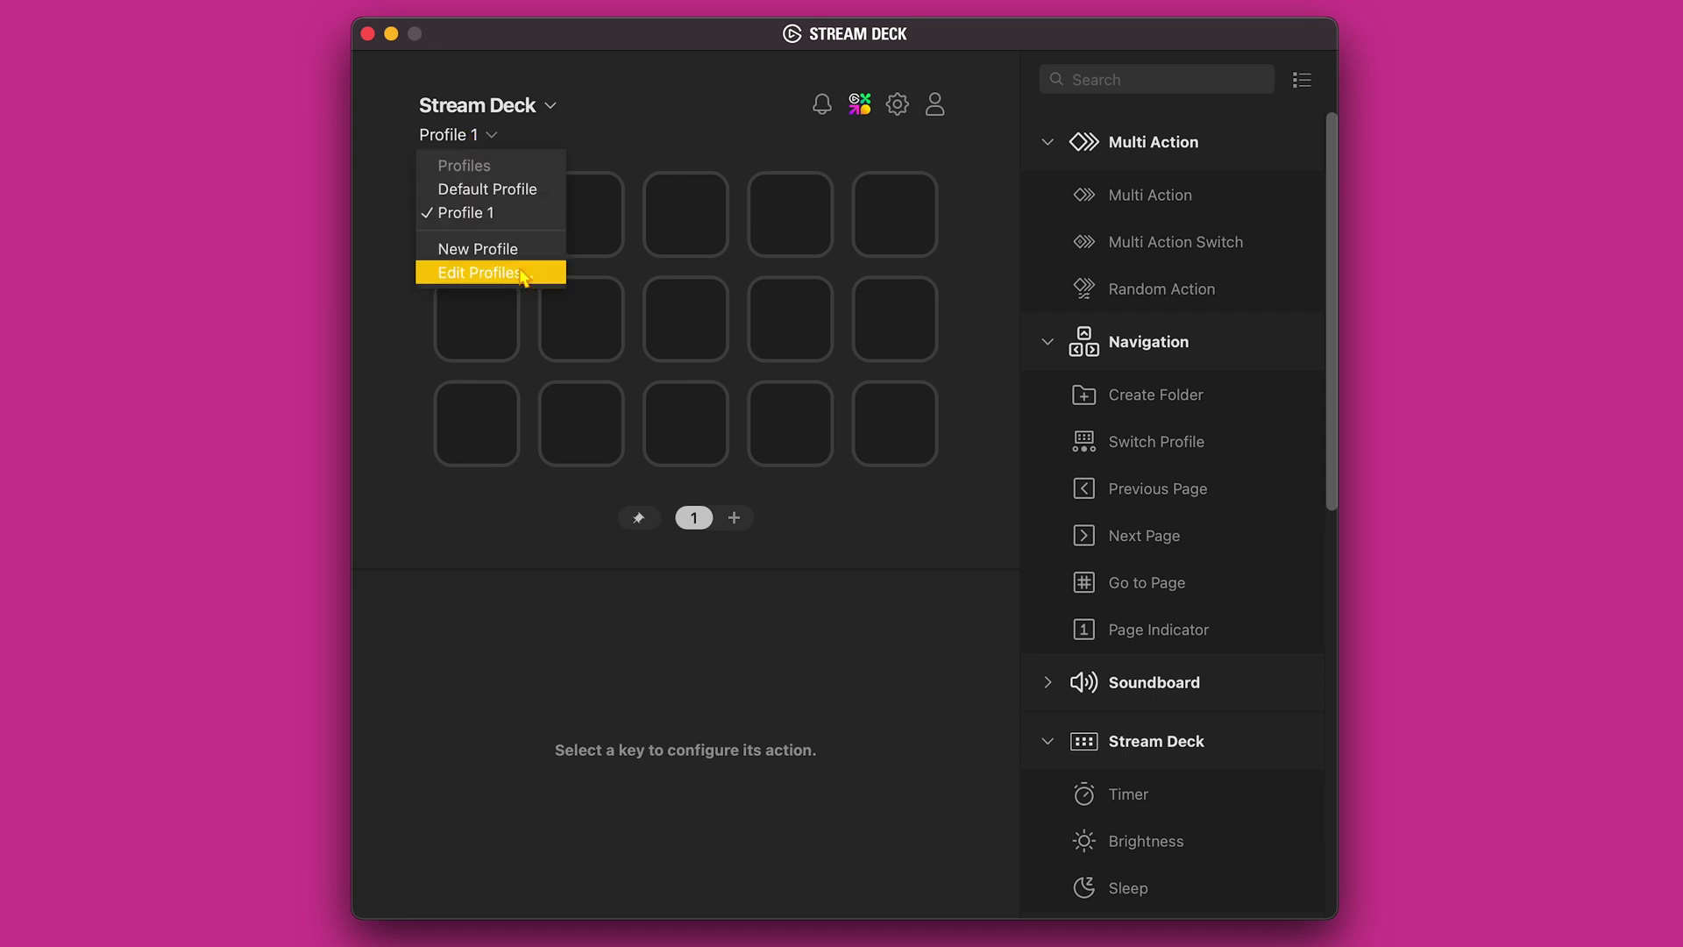
click(491, 272)
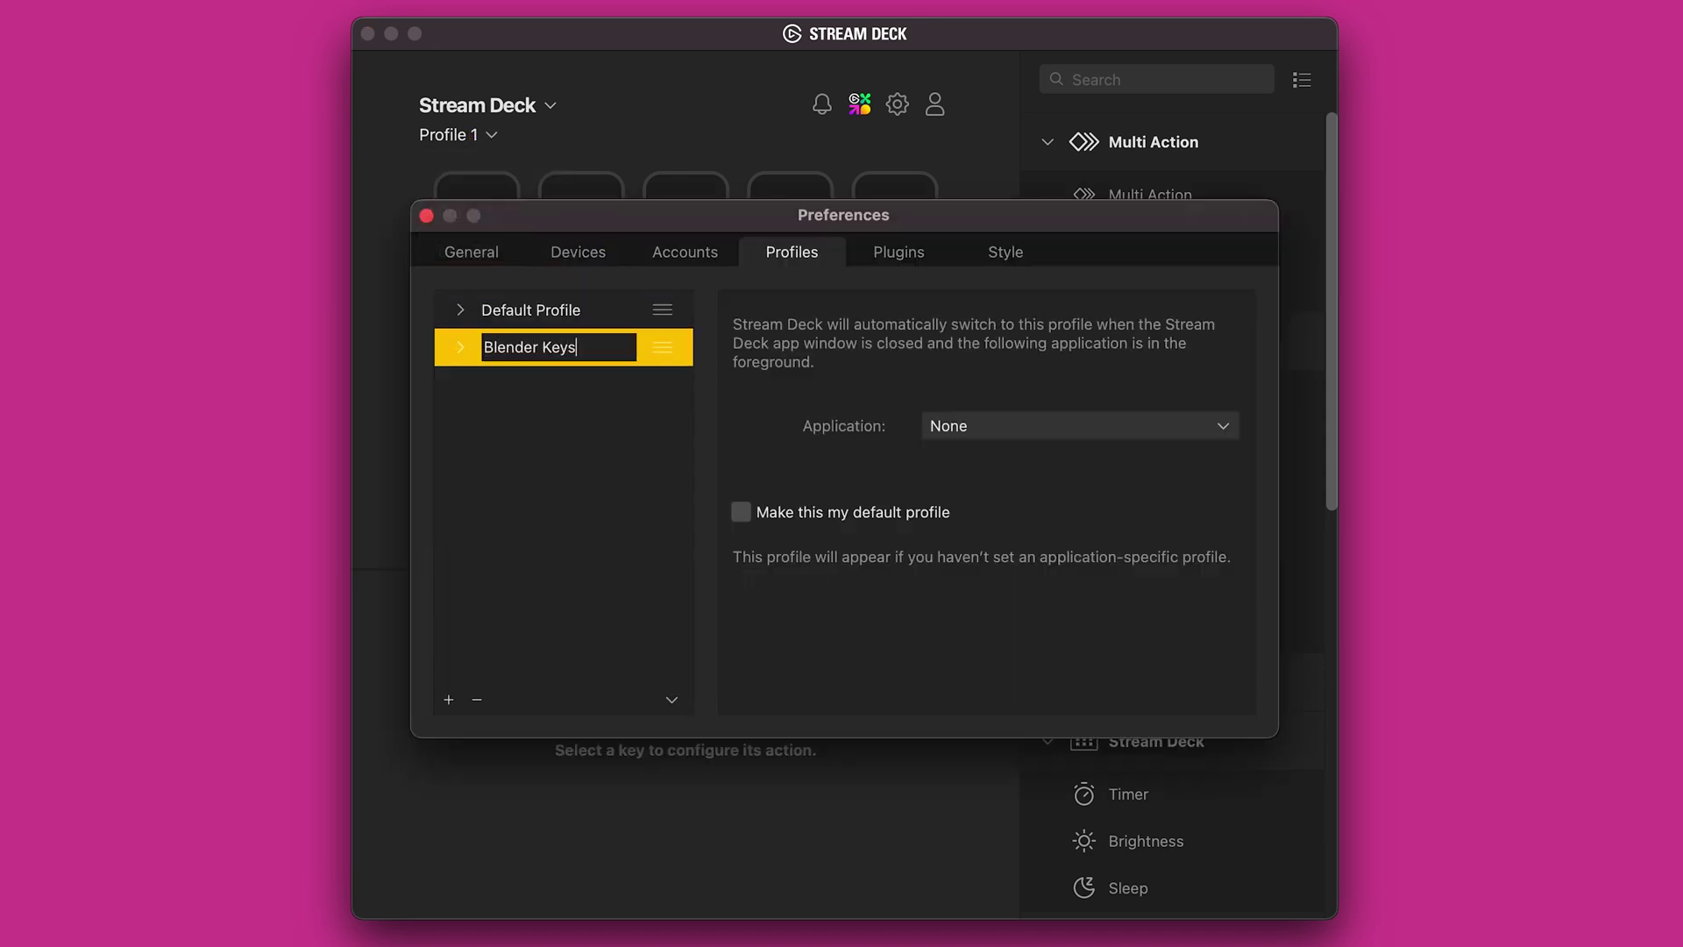
Step: Name the new profile 'Blender Keys' and set it to follow the Blender application
key(Return)
click(1005, 427)
click(1035, 596)
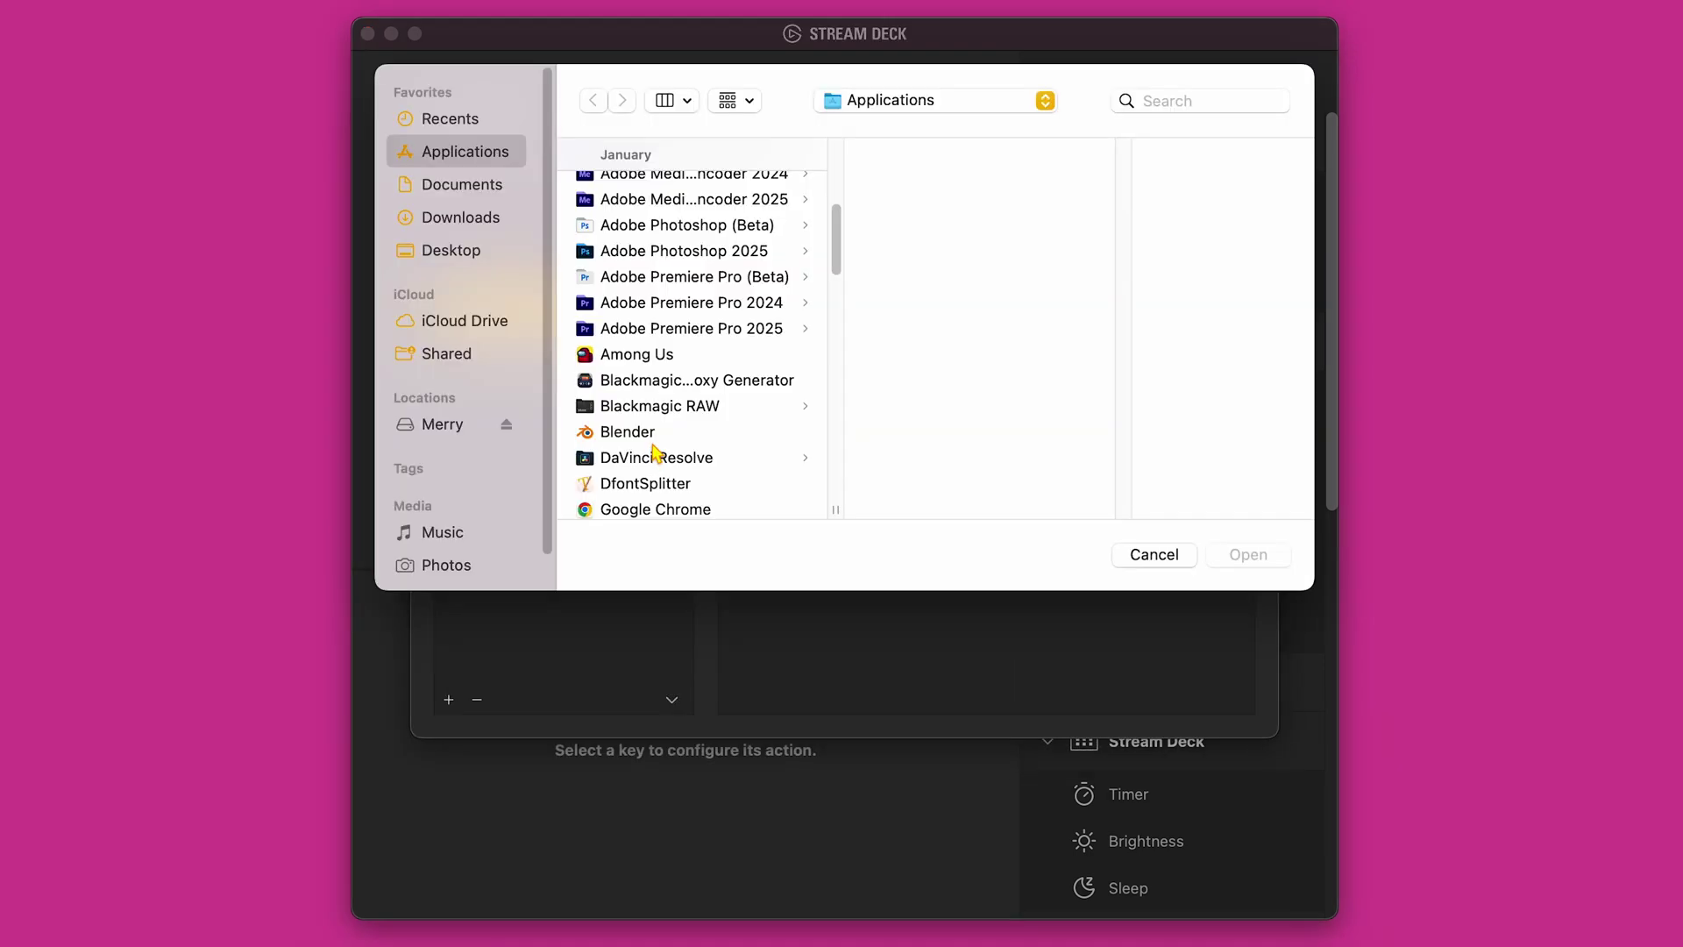
click(649, 431)
click(1248, 554)
click(436, 214)
click(583, 228)
Step: Make the second key a Multi Action with two System Hotkey steps: ⌘G, then X
right_click(581, 241)
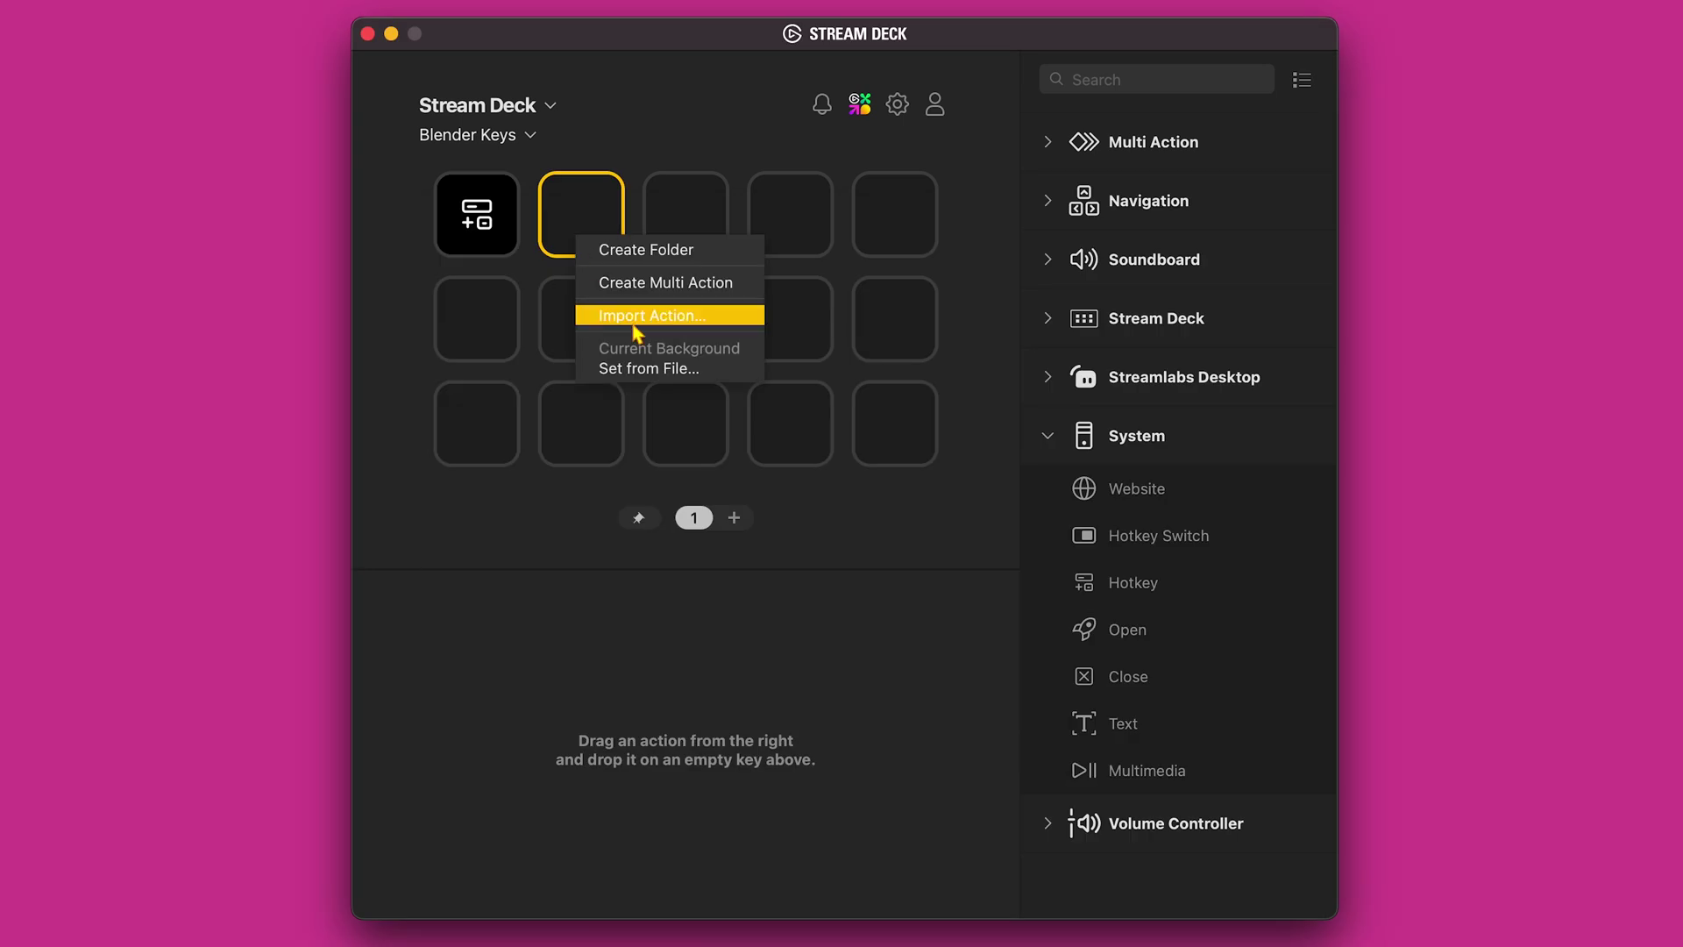
click(656, 282)
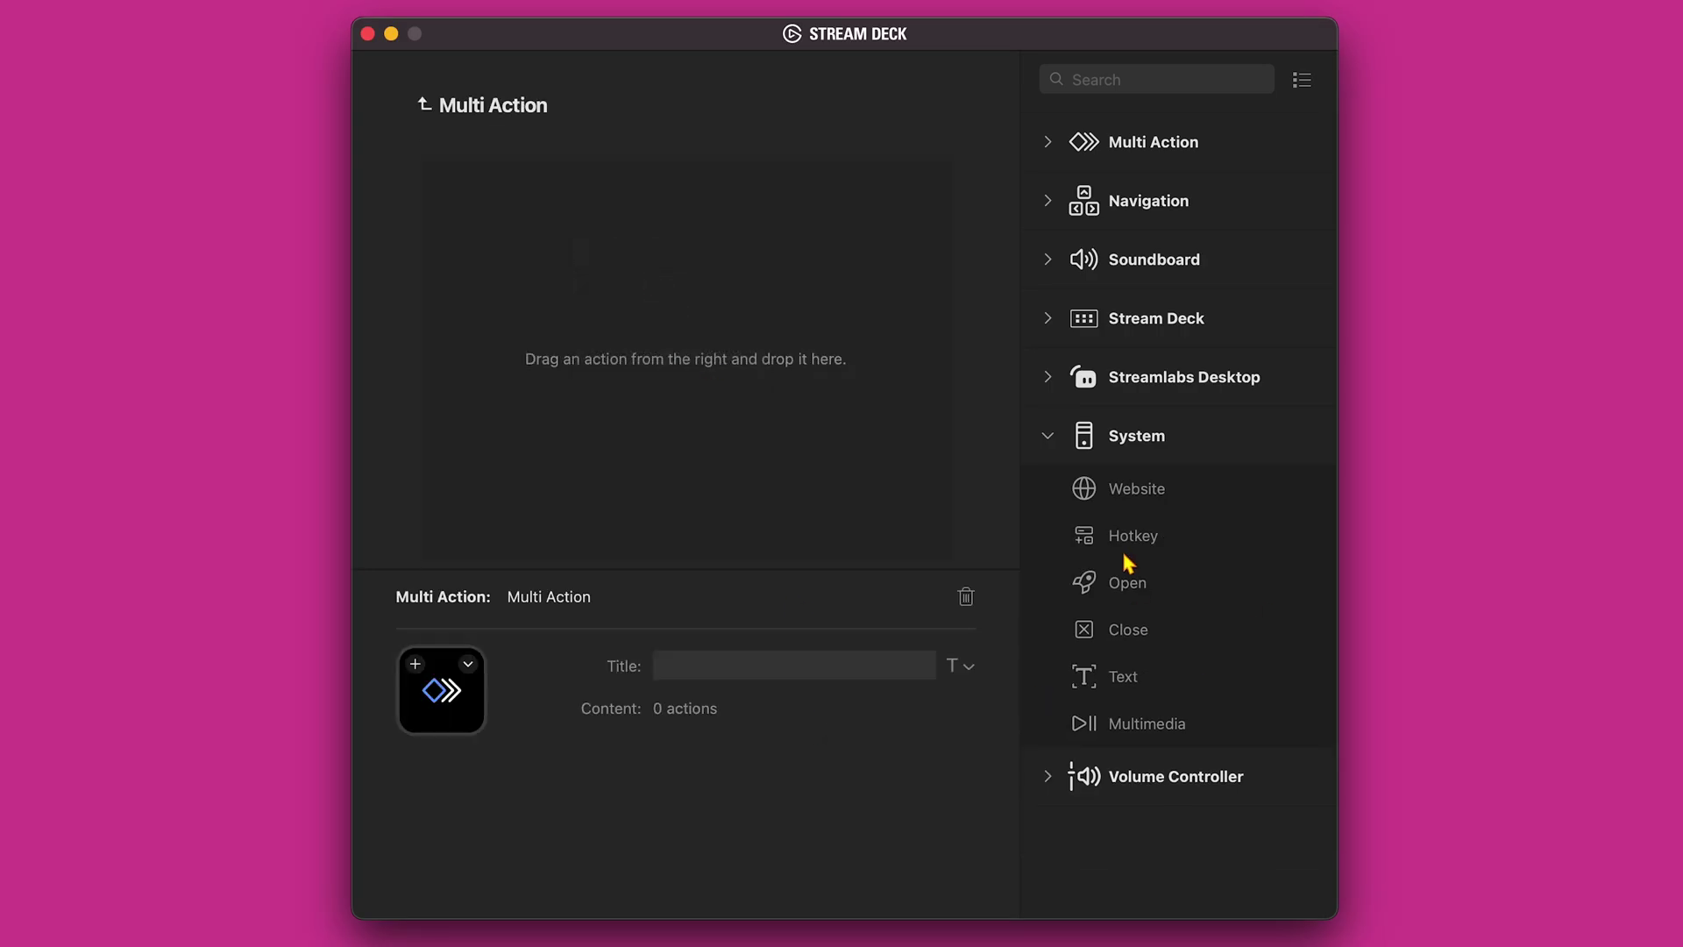
drag(964, 447, 584, 308)
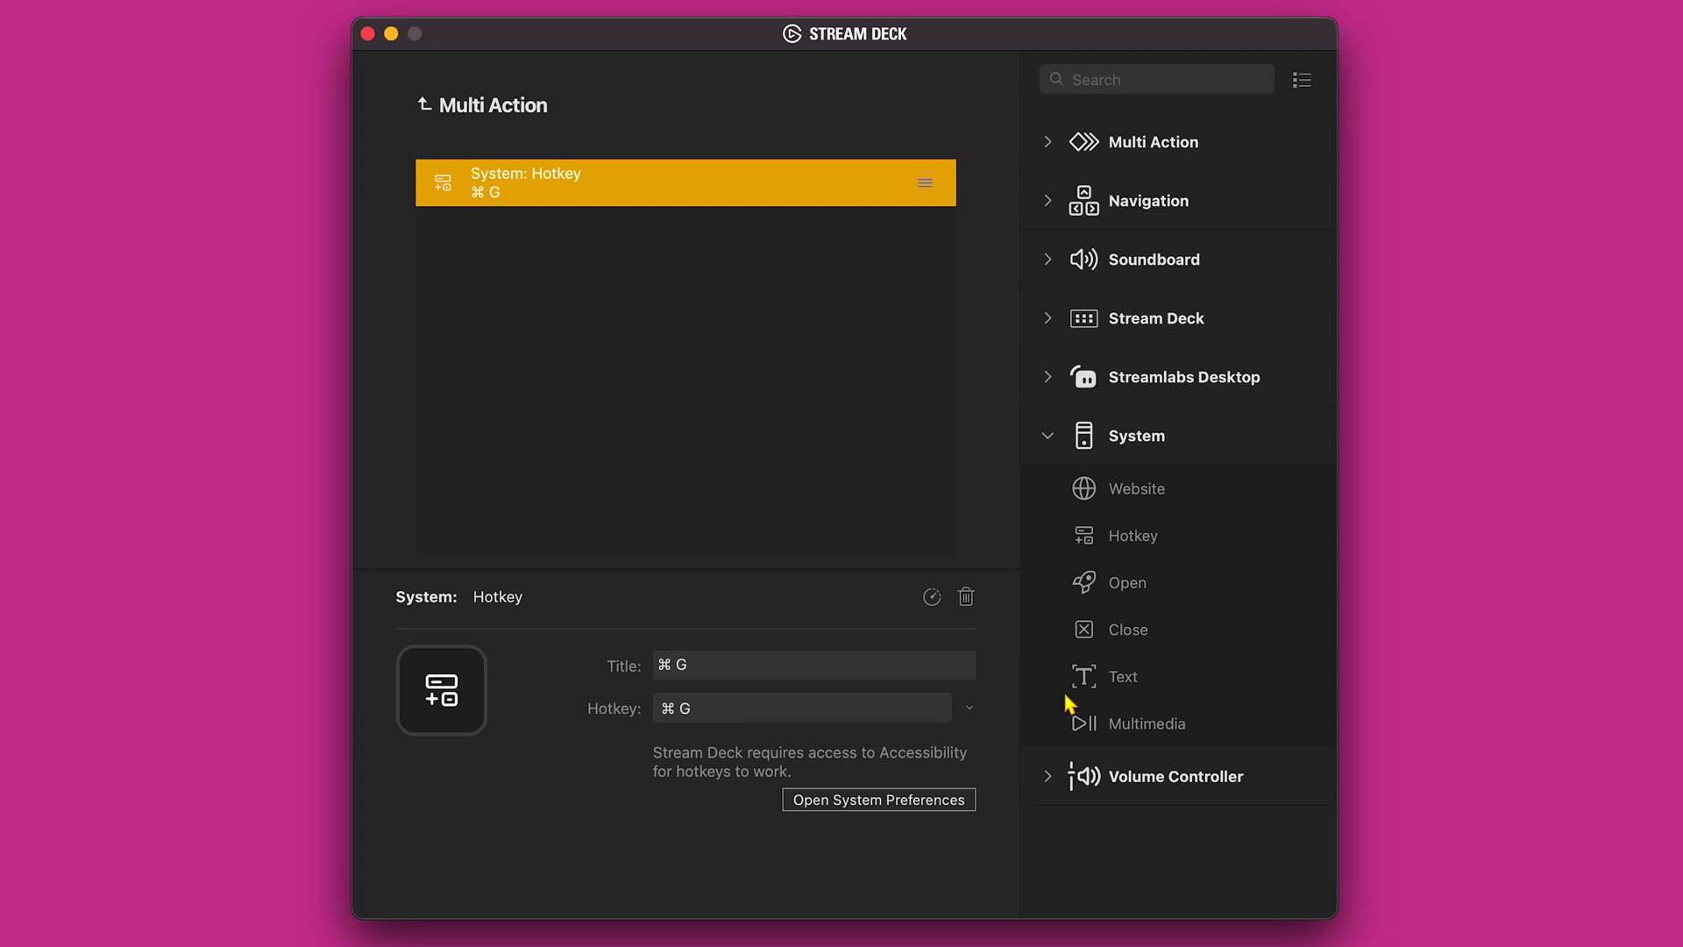
drag(1108, 537, 689, 327)
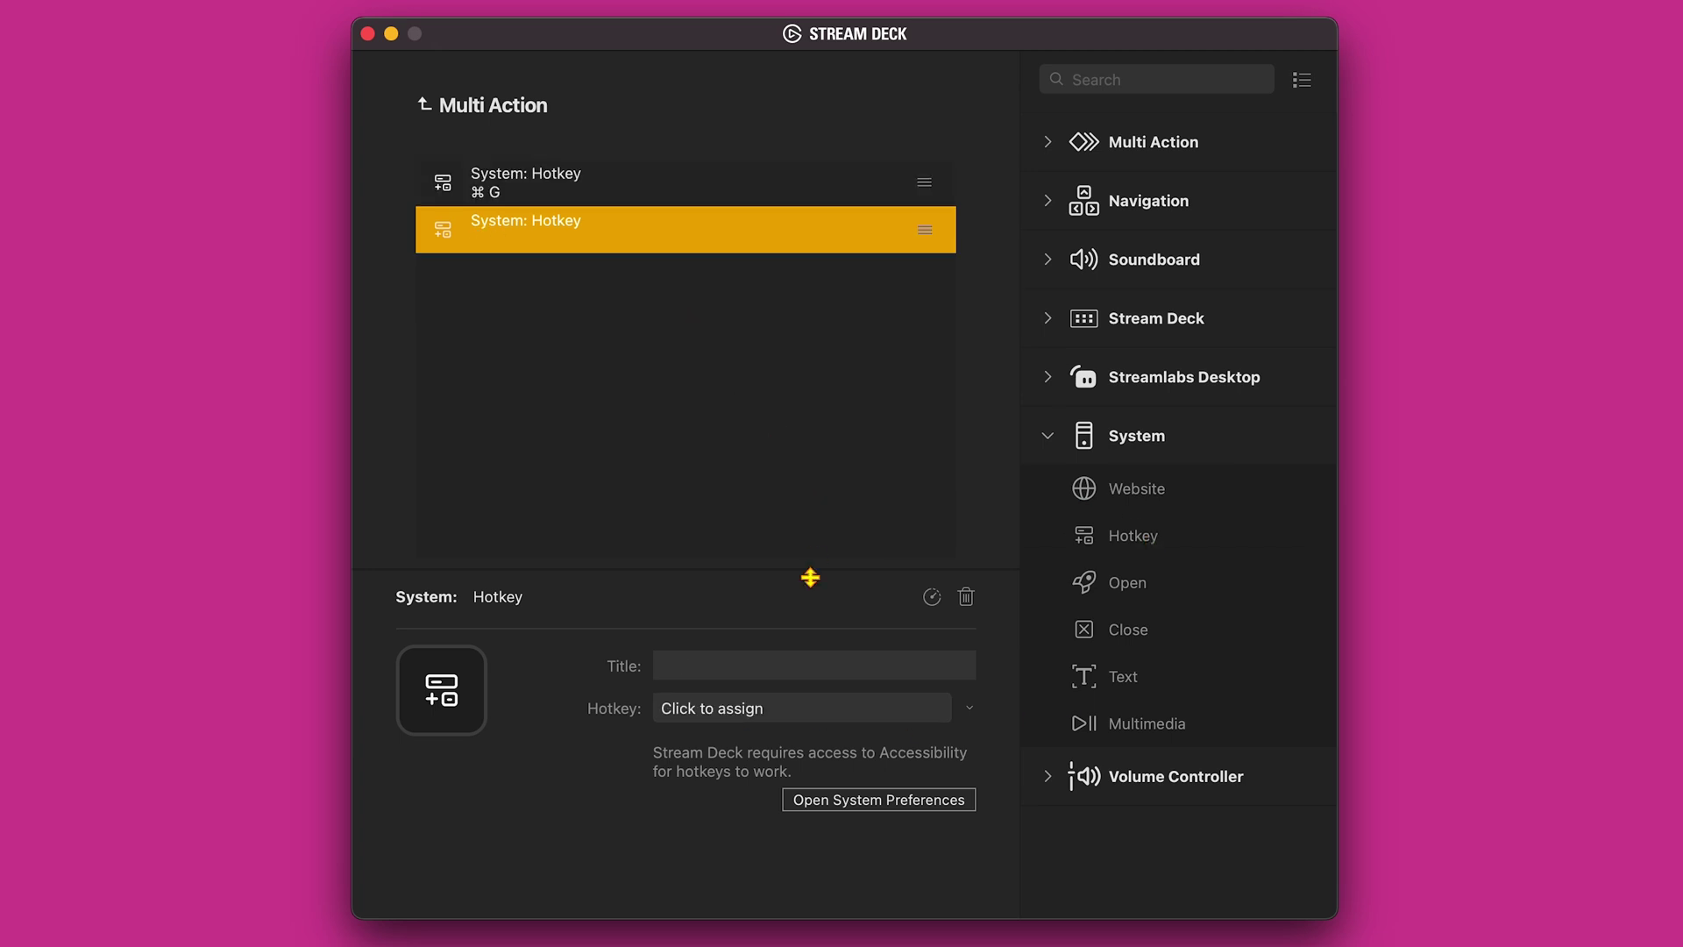
click(744, 390)
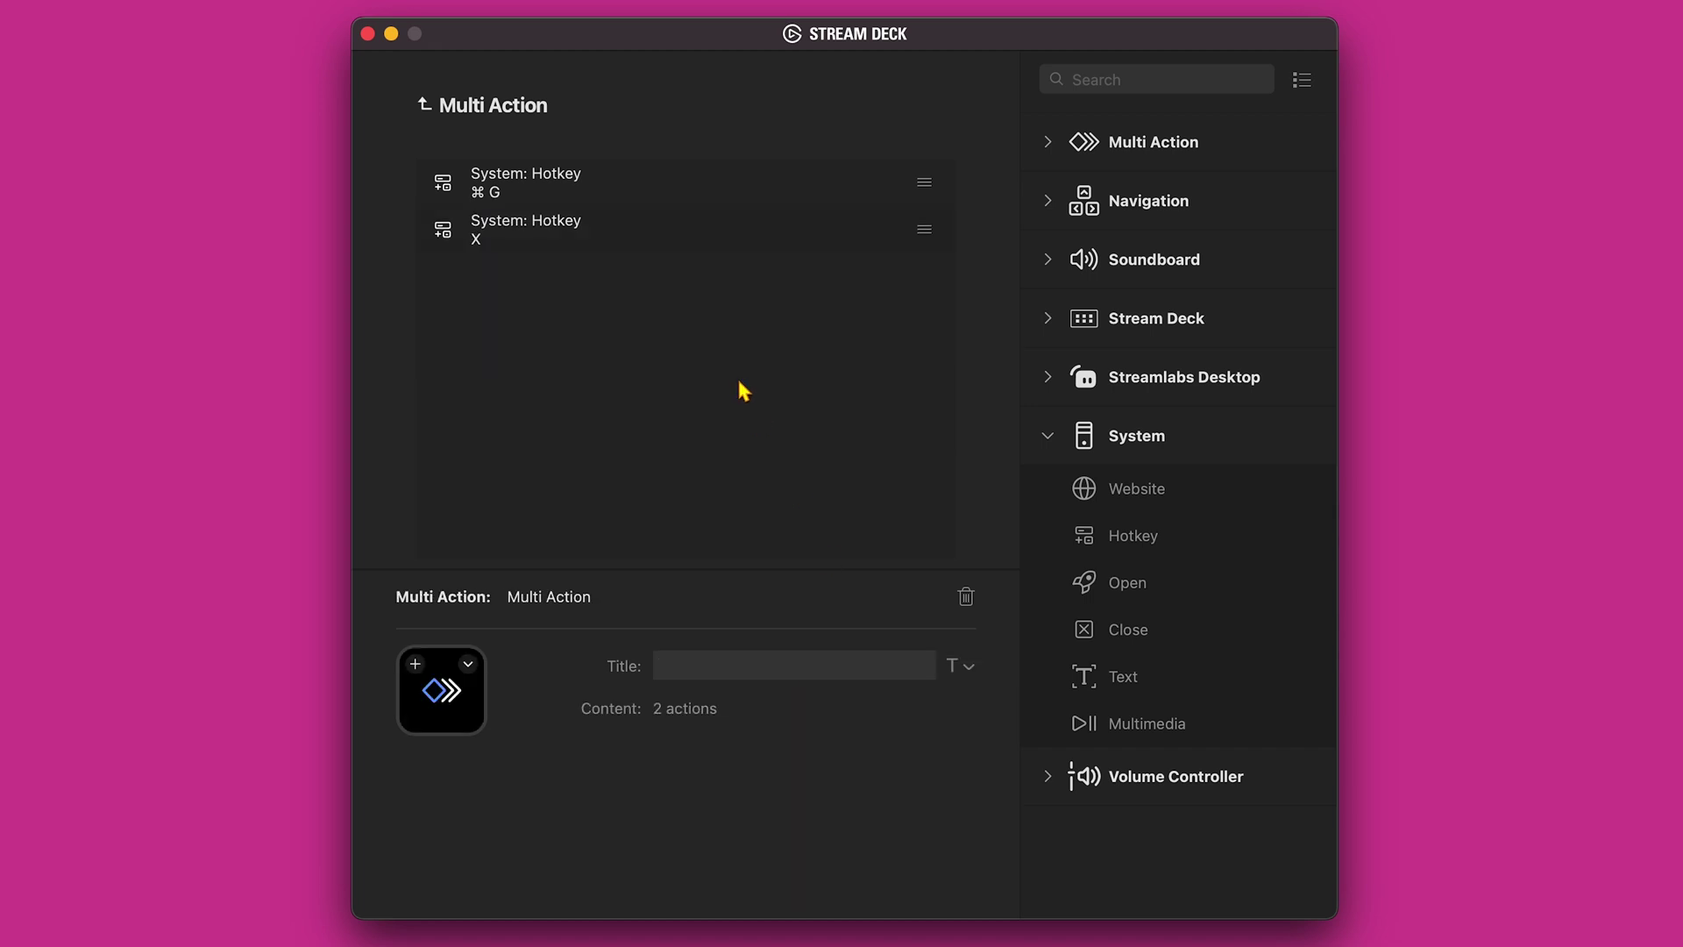
click(423, 106)
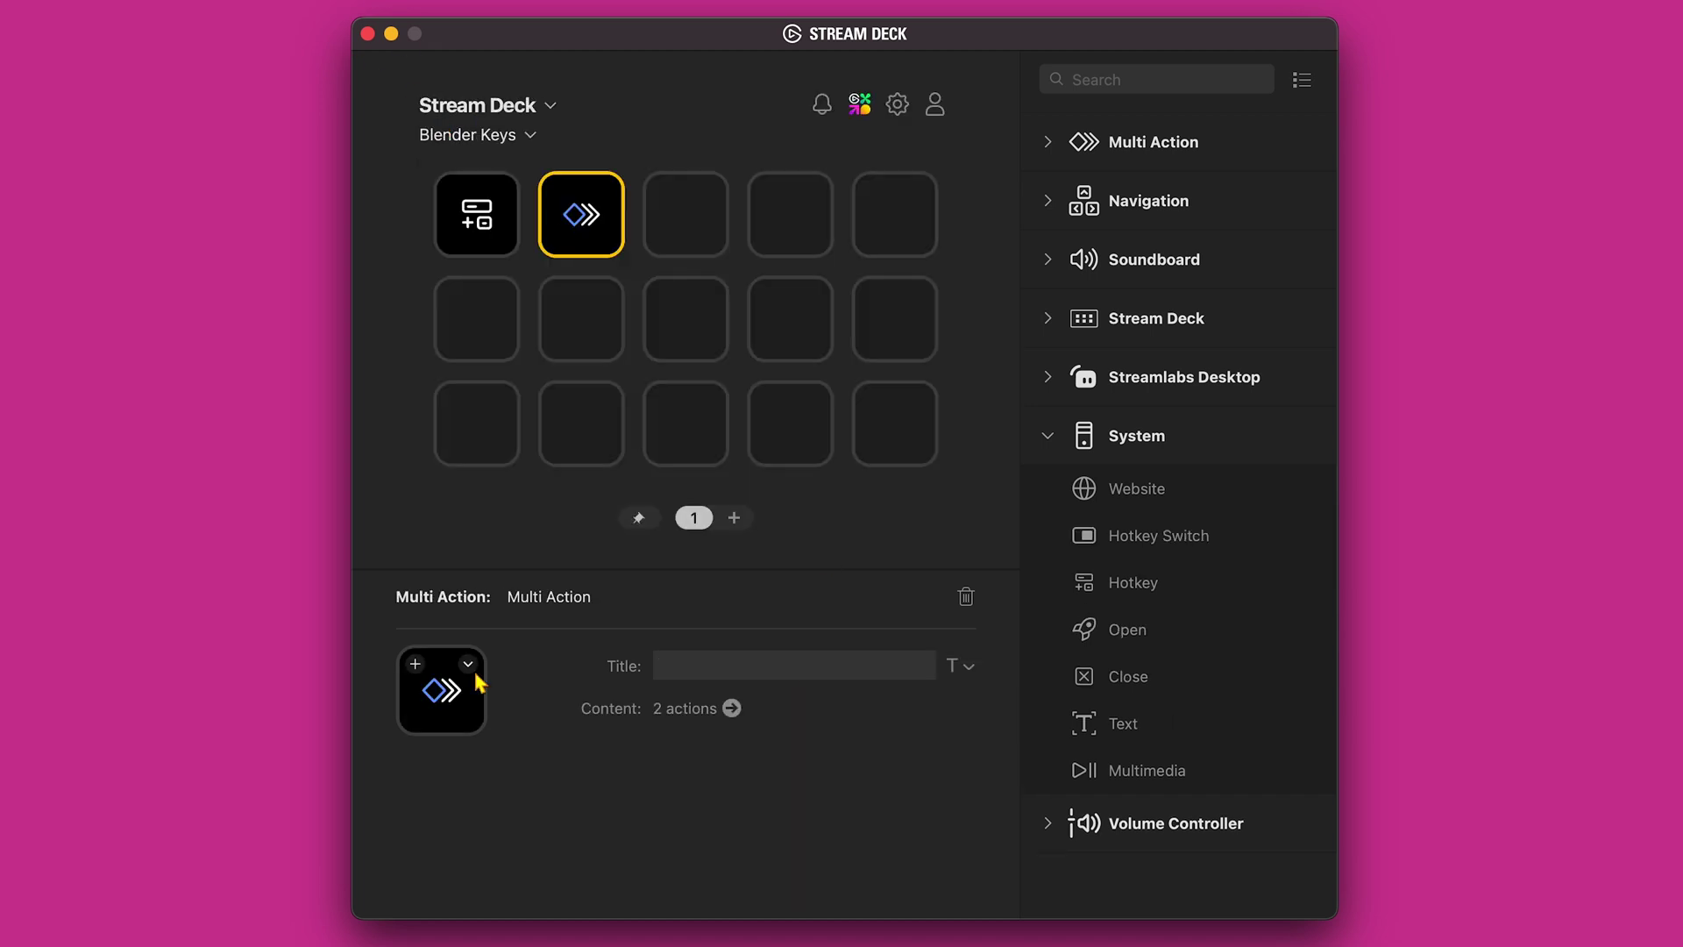